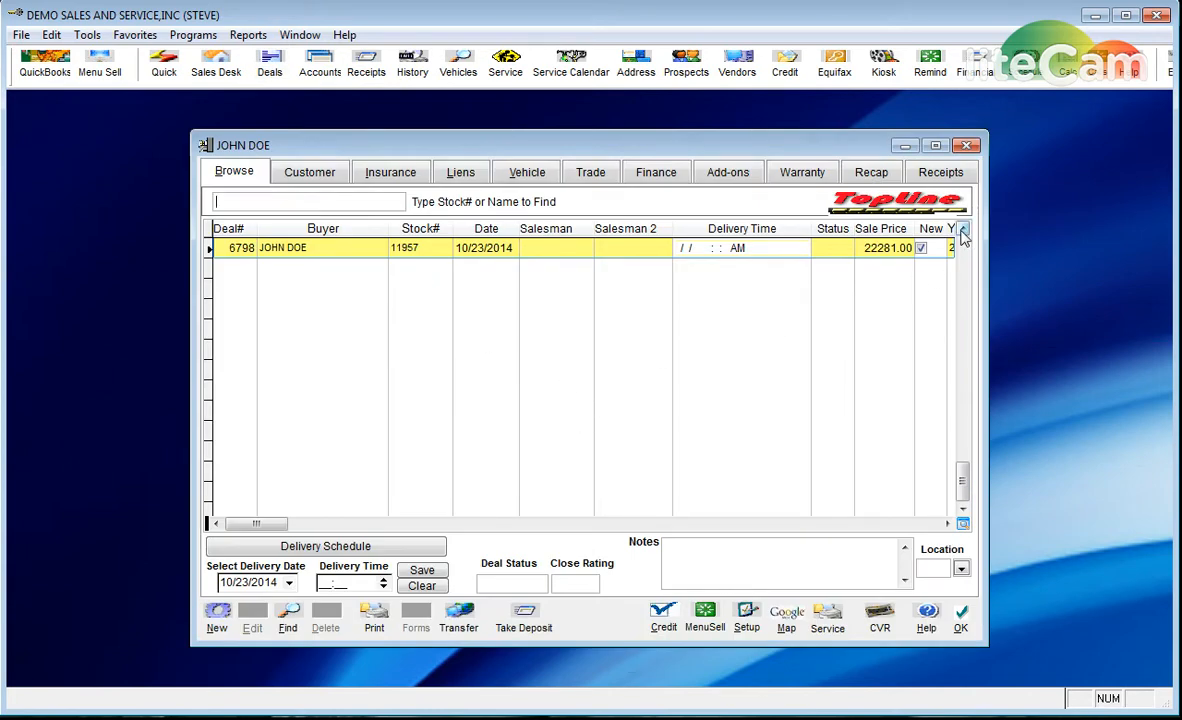
- Re-sort the deal browse grid by its Buyer, Stock# and Date columns
drag(963, 233, 963, 233)
click(308, 229)
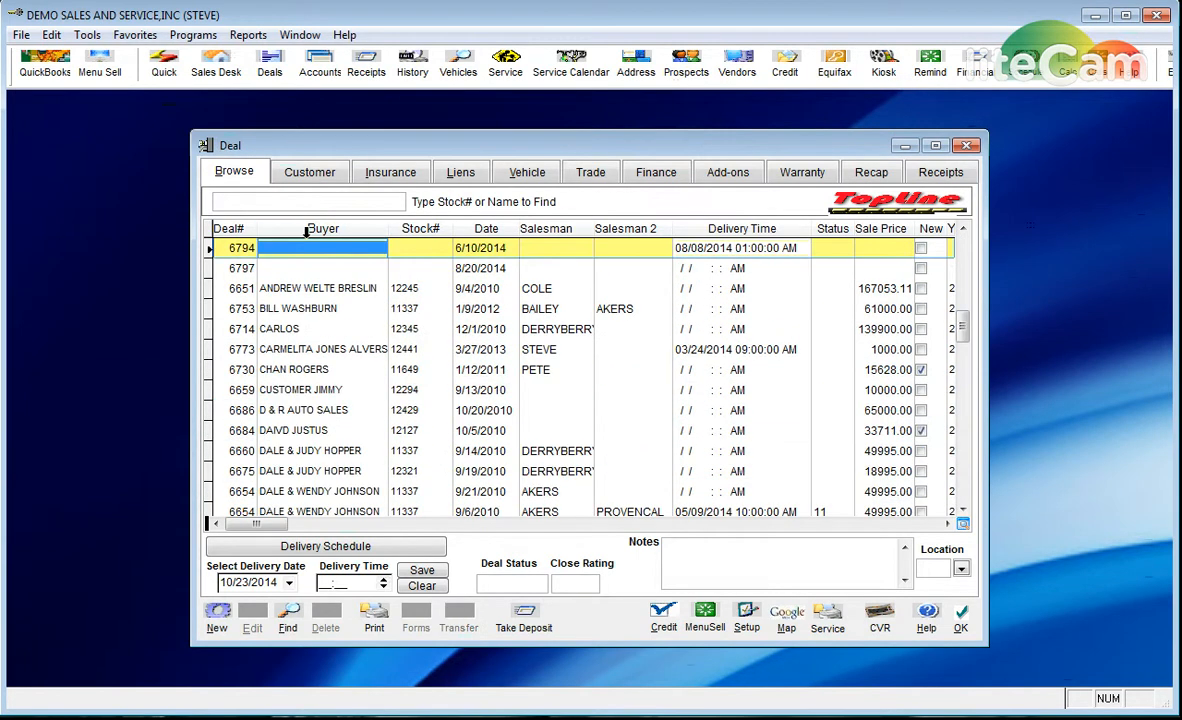
click(308, 229)
click(418, 229)
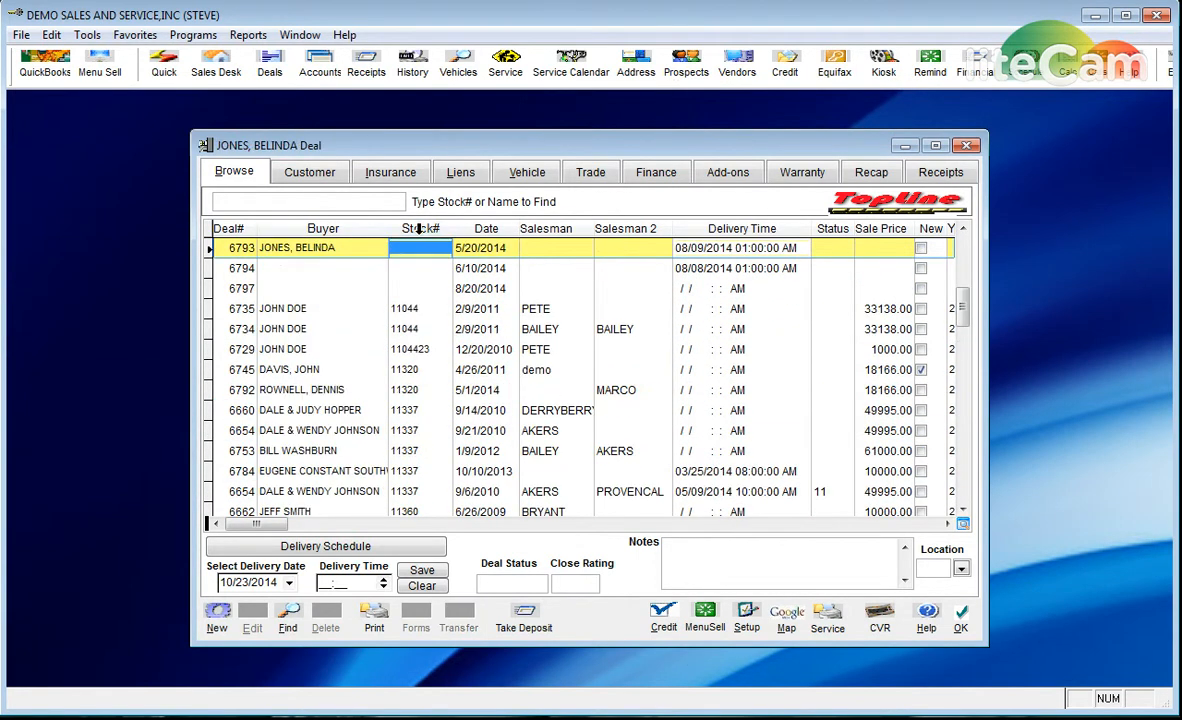
click(482, 229)
click(311, 229)
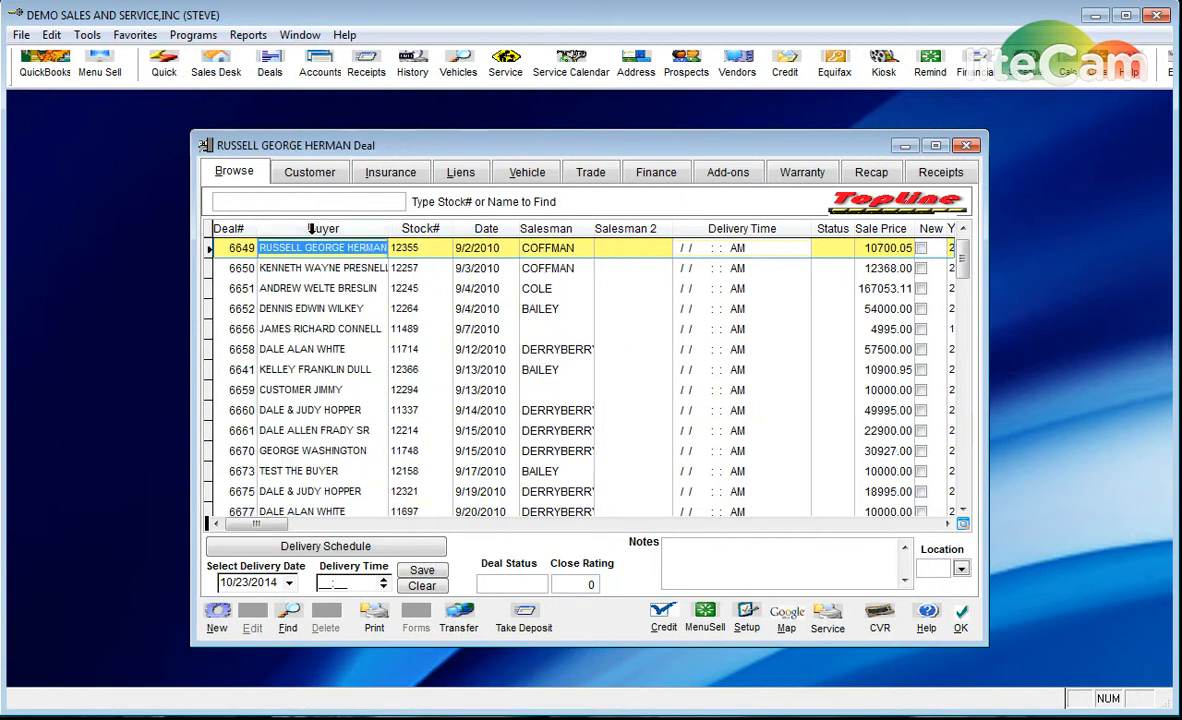
click(307, 201)
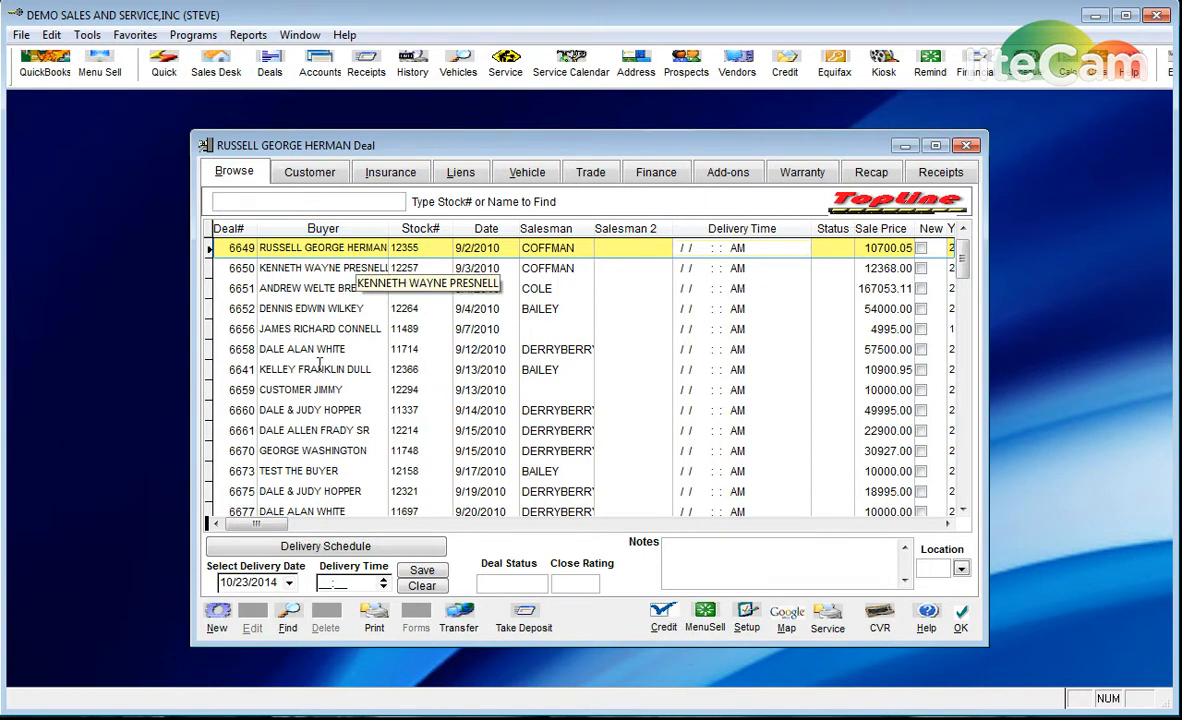
- Start a new deal and fill in the buyer's owner name and street address on the Customer tab
click(218, 620)
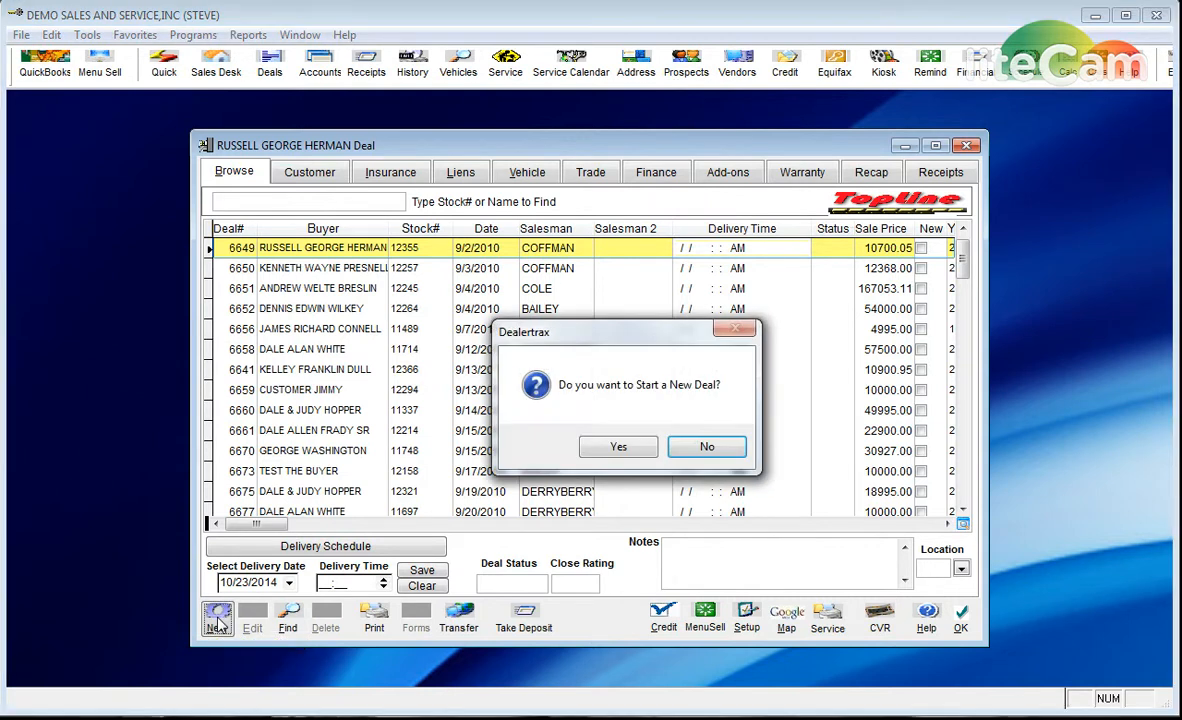
click(617, 450)
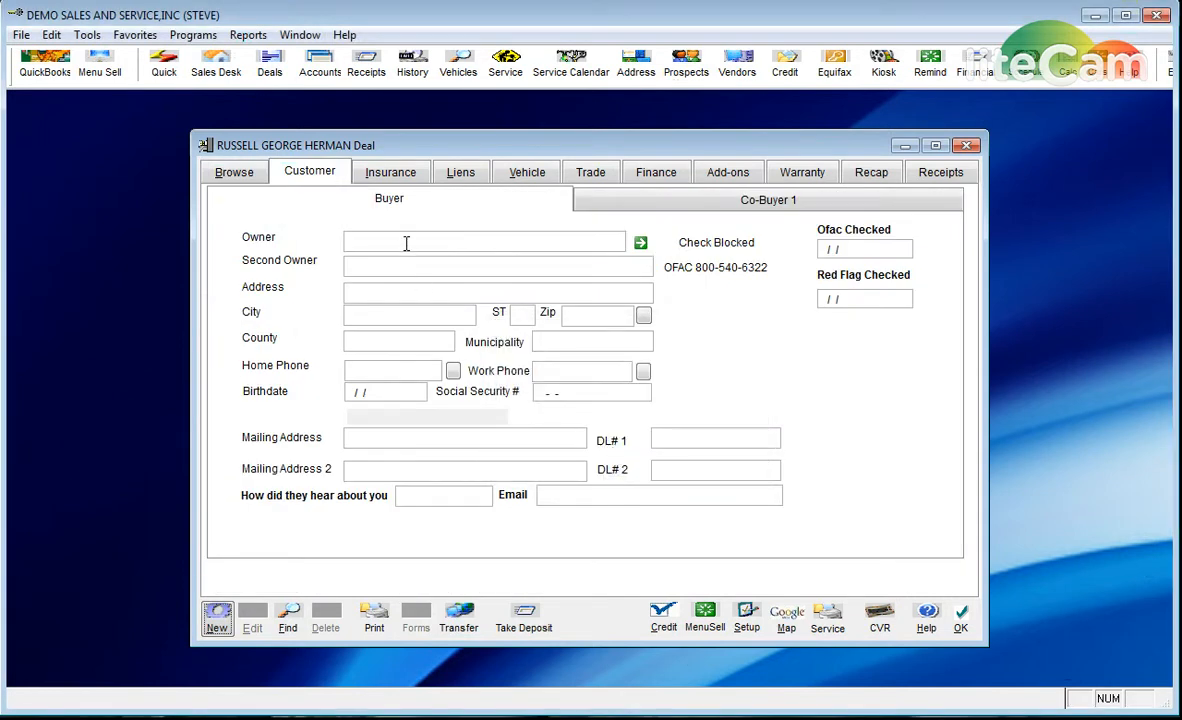
click(406, 243)
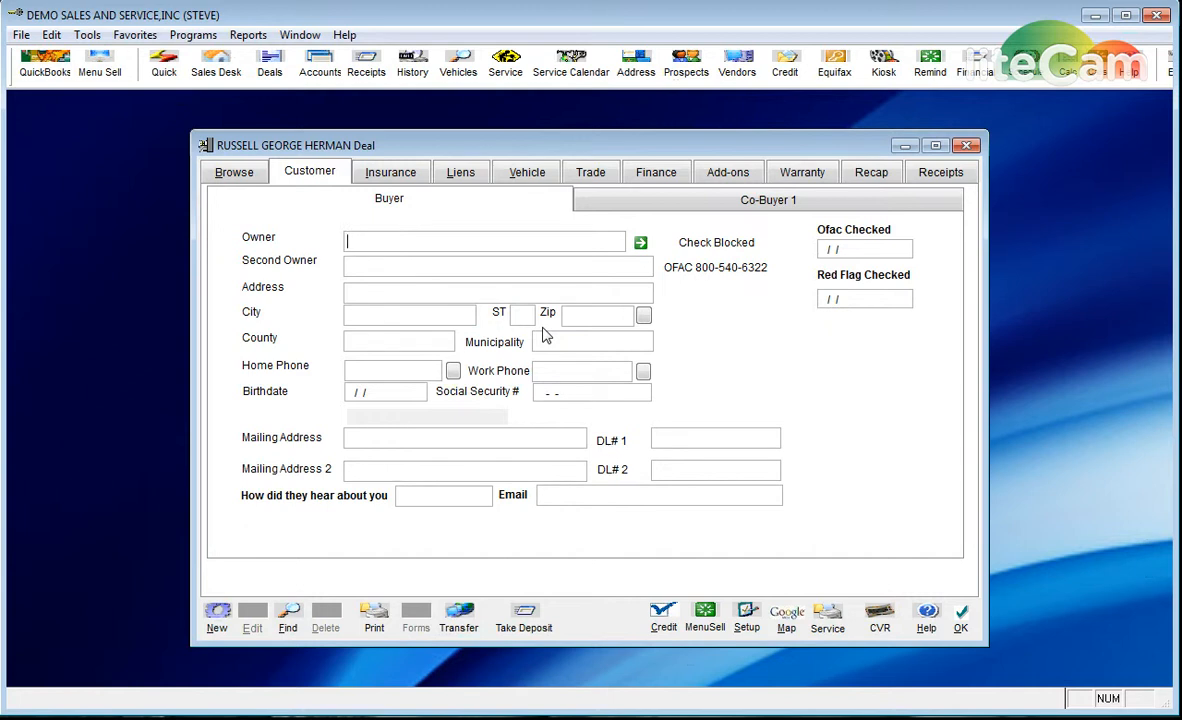
text(JOHN SMITH)
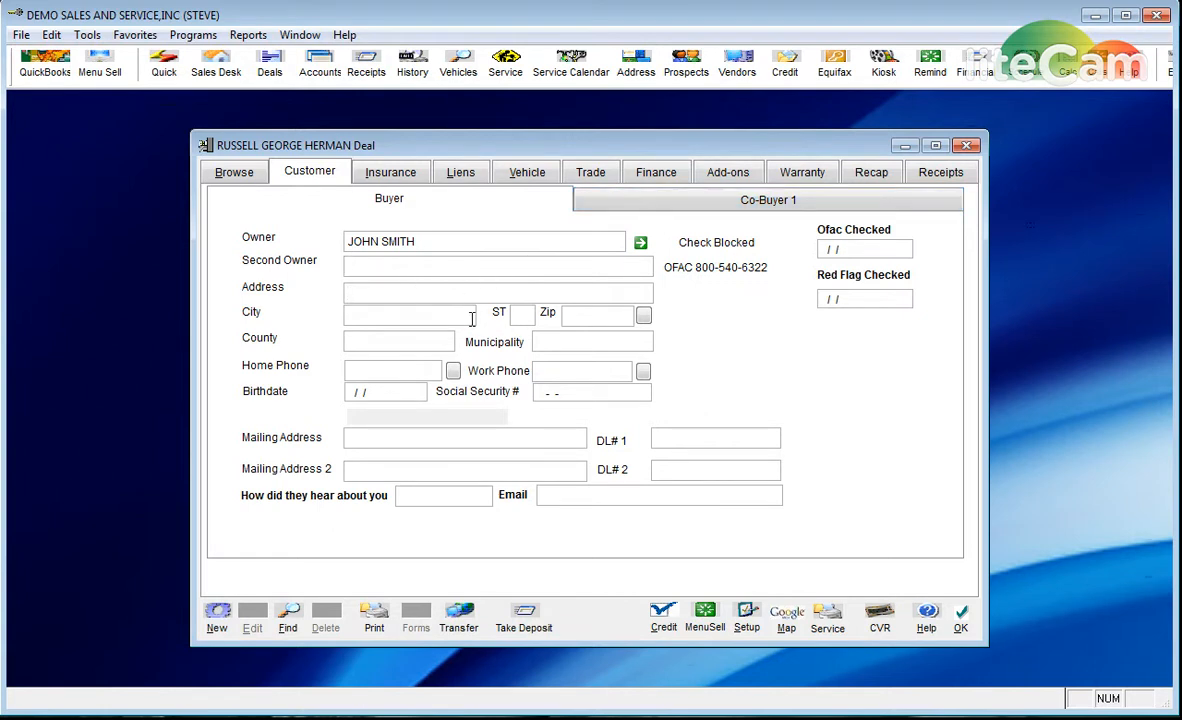
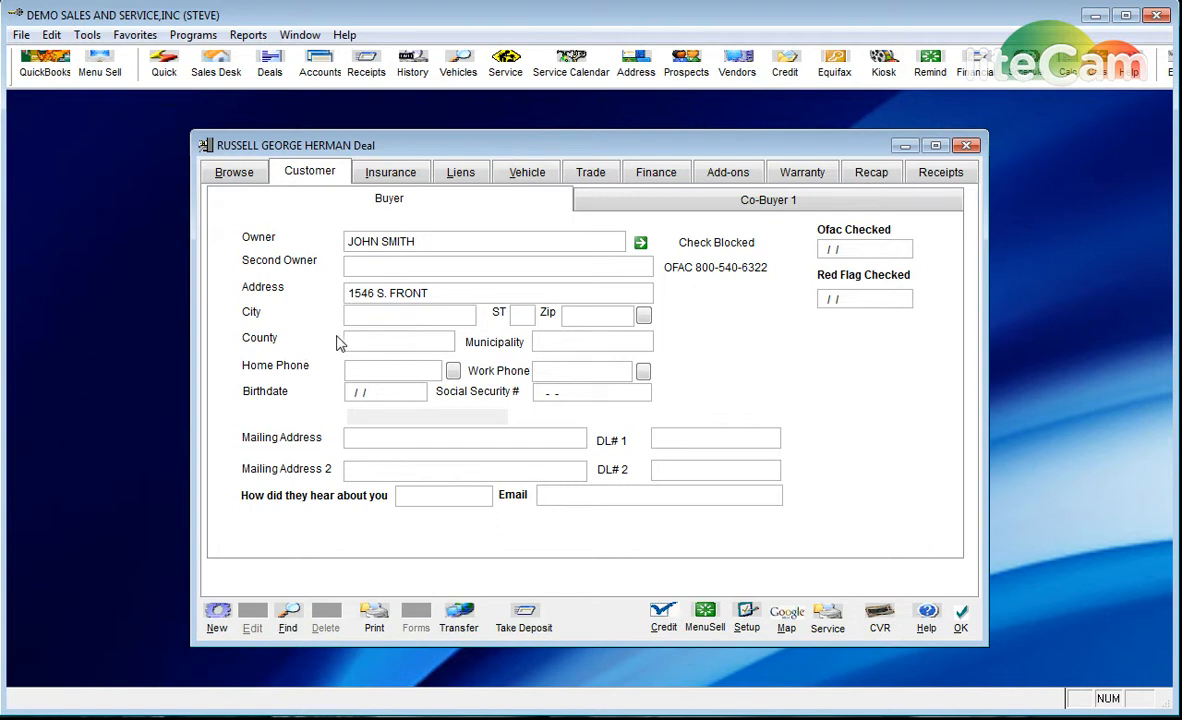
- Enter the buyer's zip code and look up its city, state and county
click(566, 318)
text(28401)
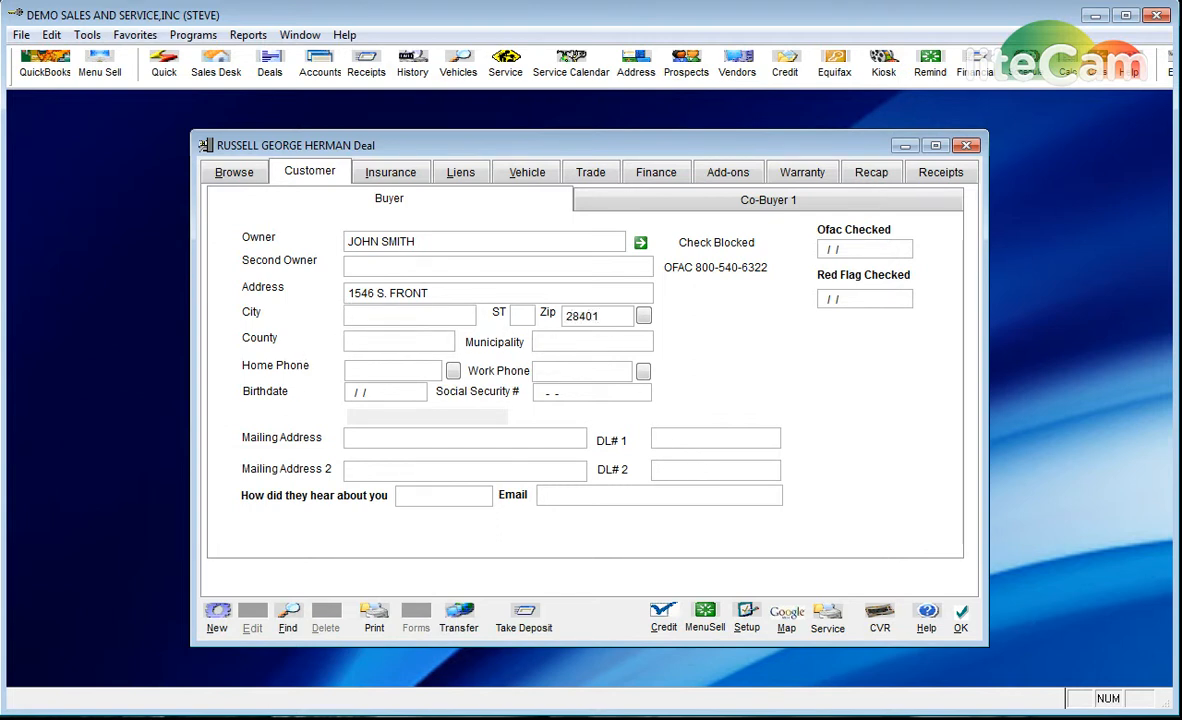
click(643, 316)
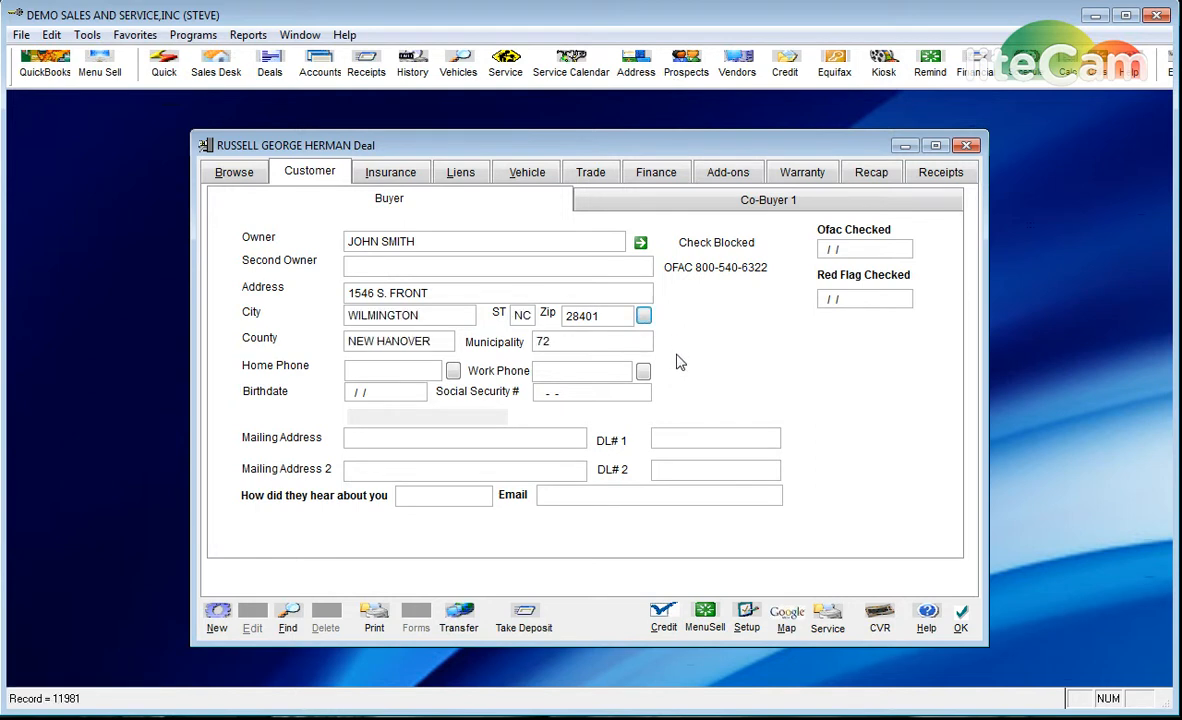
- Enter the buyer's home phone number, birthdate and Social Security number
click(400, 367)
key(Tab)
key(Tab)
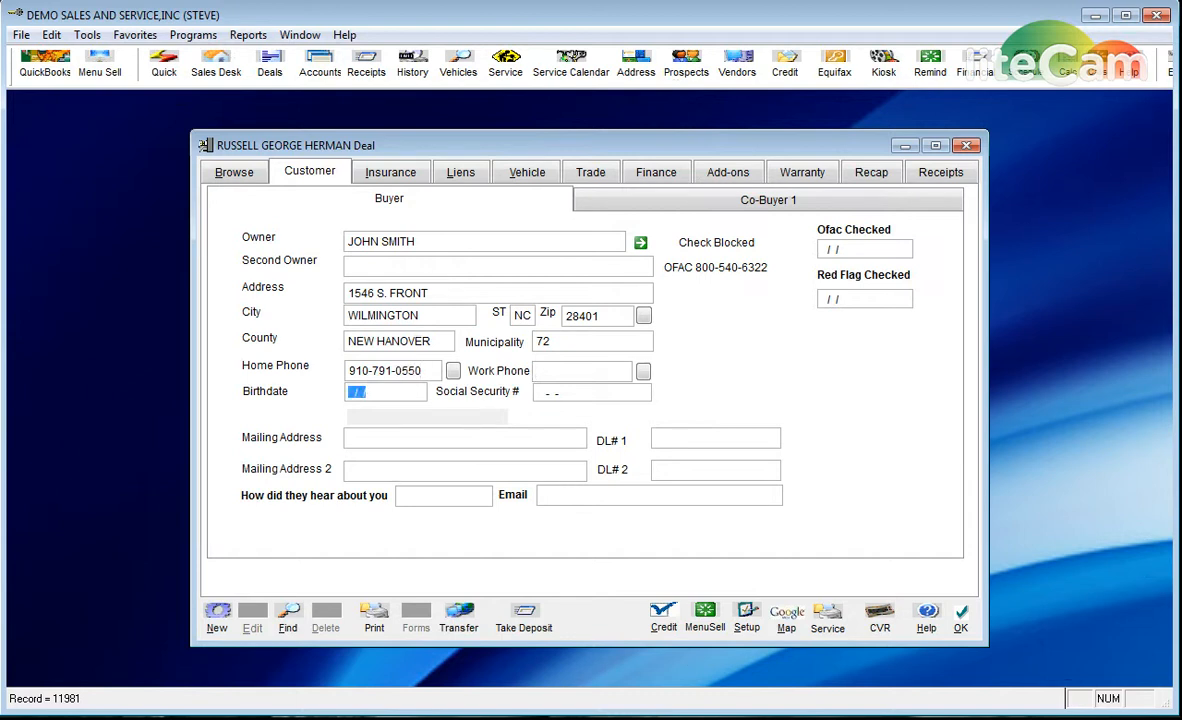
text(01/01/1980)
key(Tab)
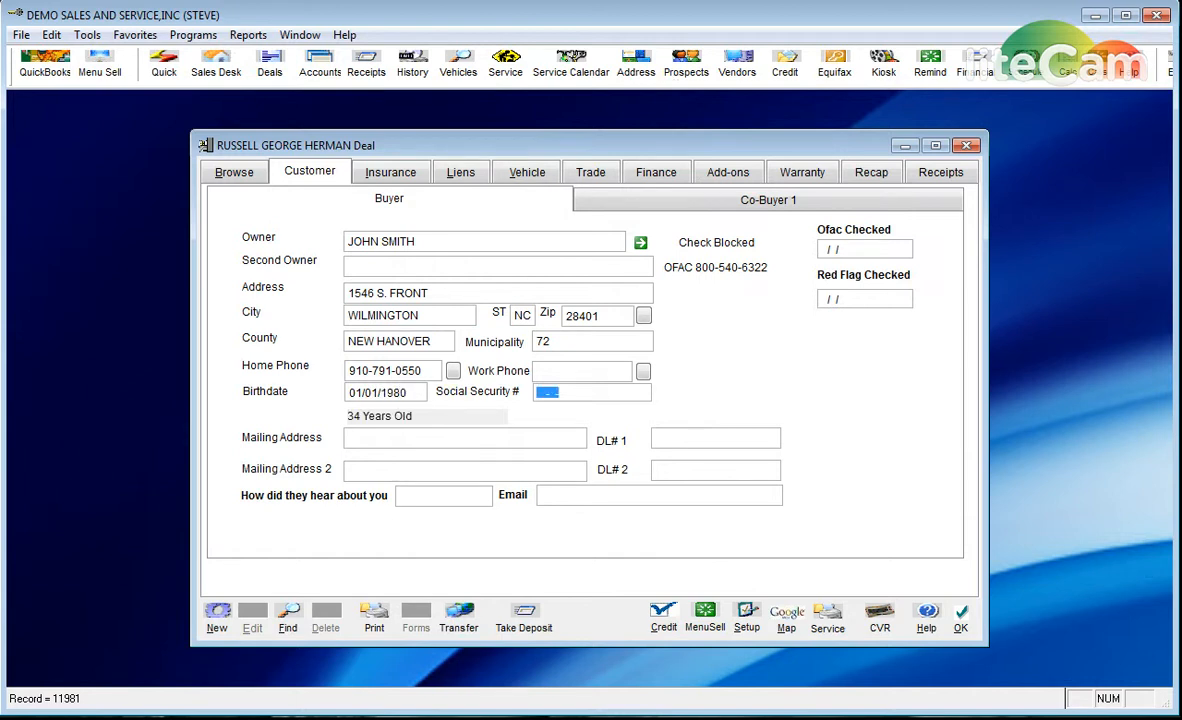
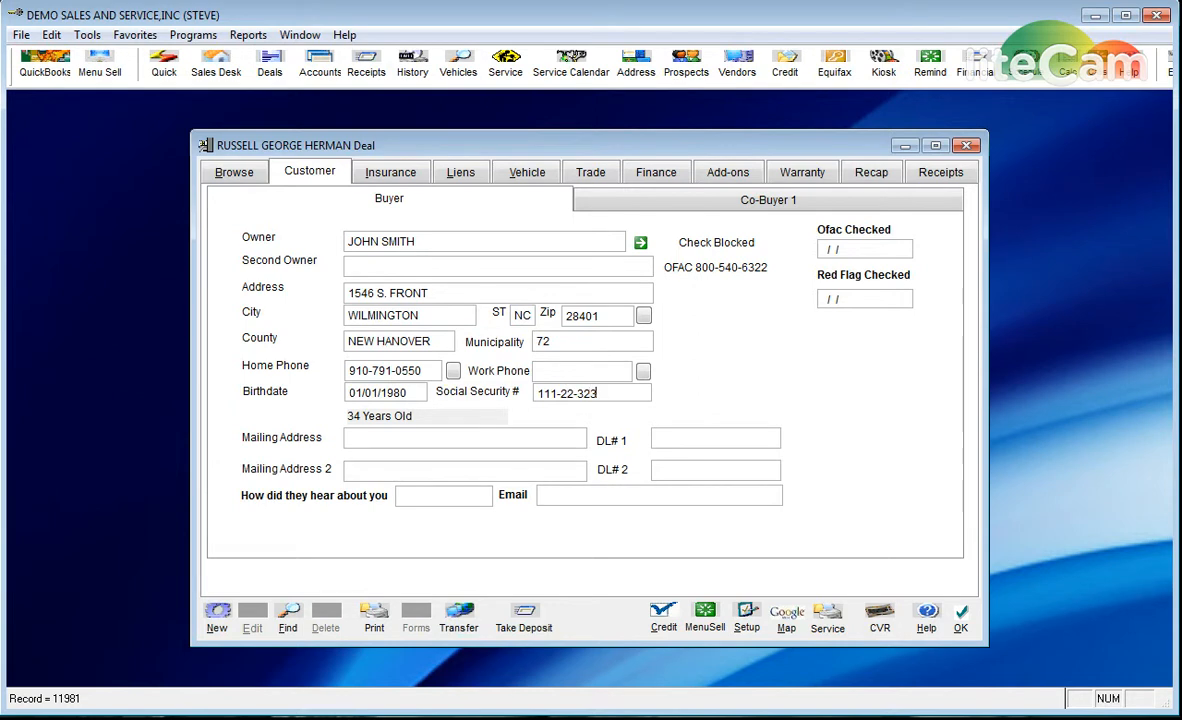
key(Tab)
- Enter the buyer's driver's licence number, 'internet' as referral source, and their e-mail address
click(645, 437)
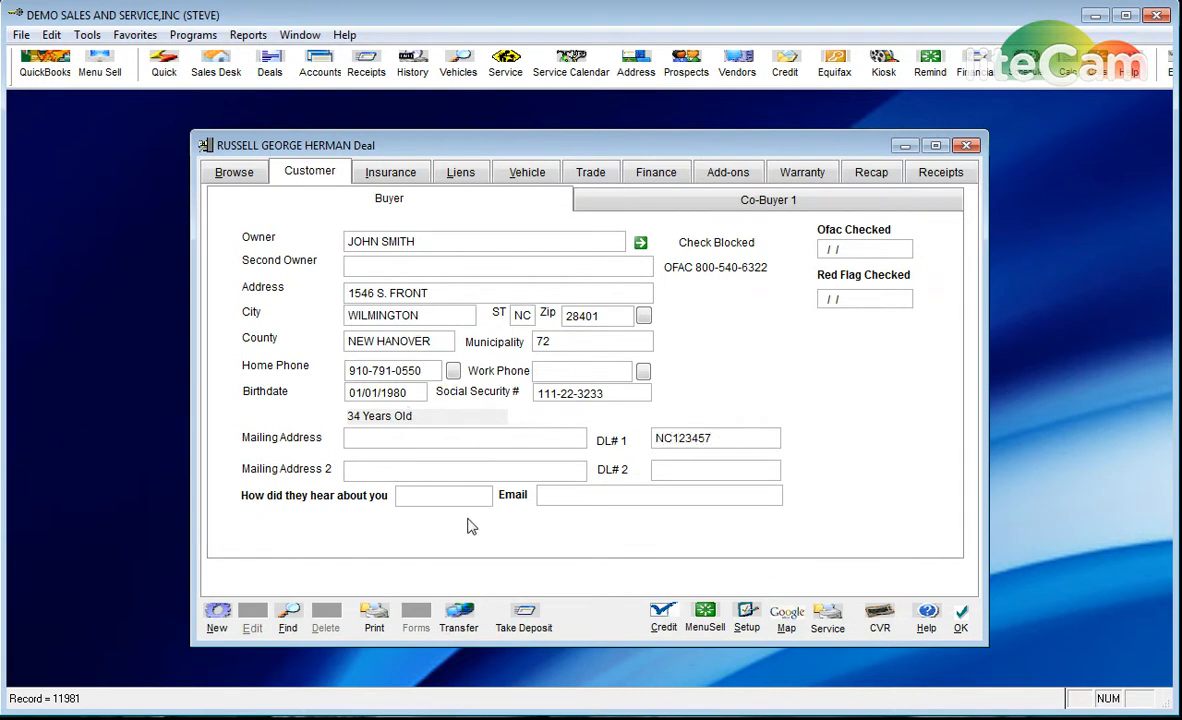
click(445, 497)
text(internet)
key(Tab)
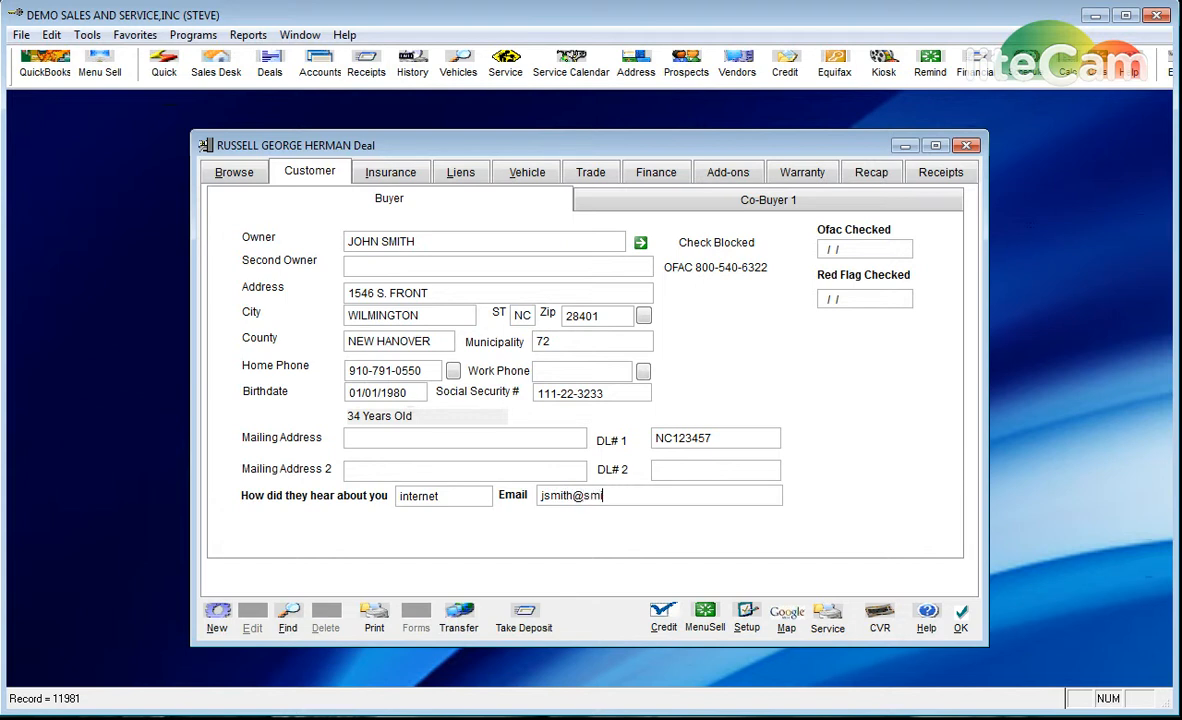
- On the Liens tab, search lenders for 'BANK' and set BANK OF THE WEST as first lien holder
click(464, 176)
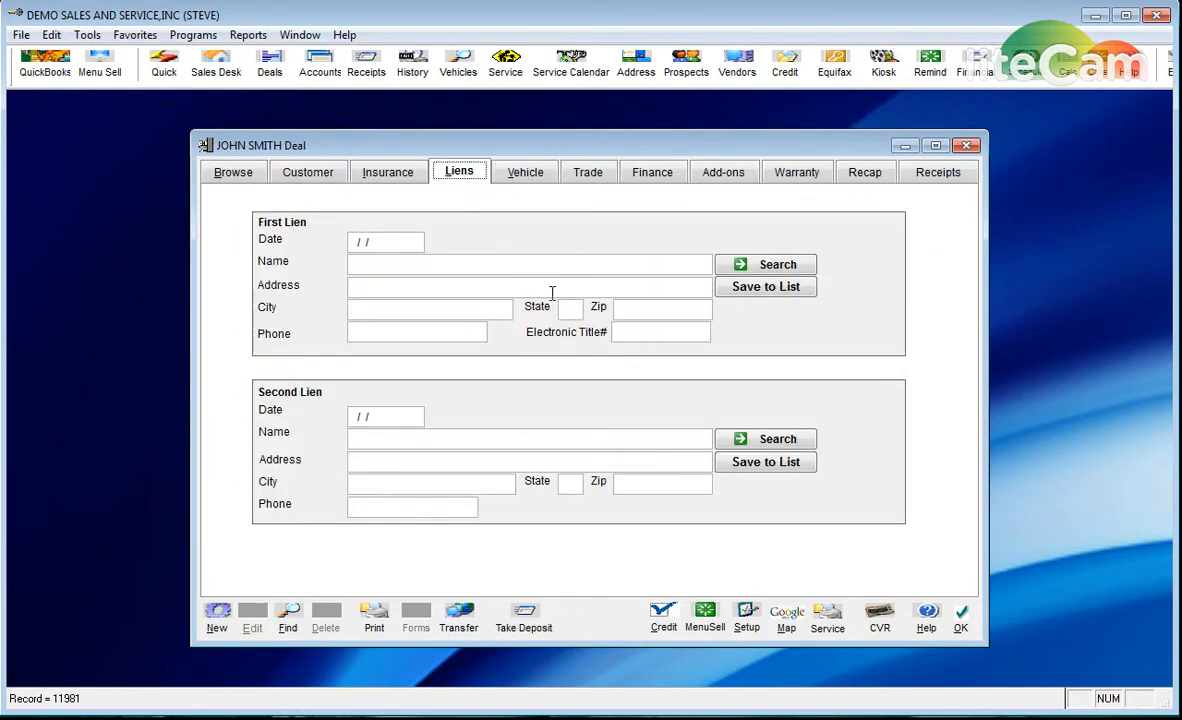
click(430, 263)
click(750, 264)
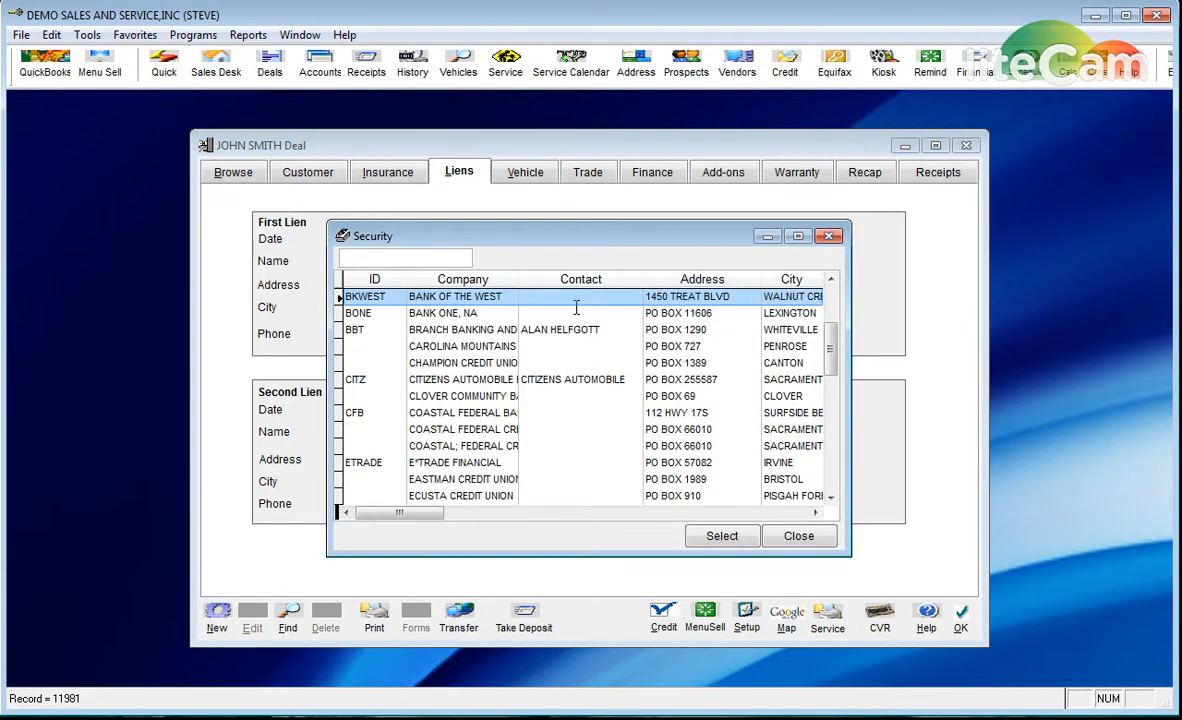
click(462, 259)
text(BANK)
key(Return)
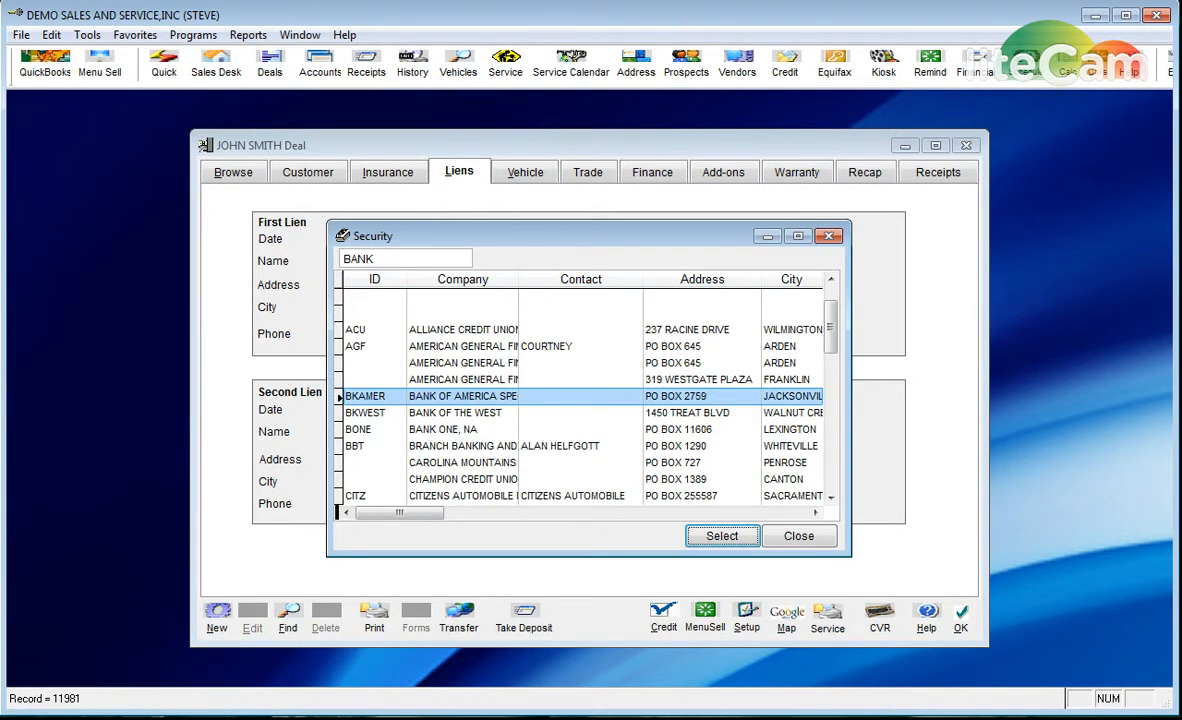
click(449, 412)
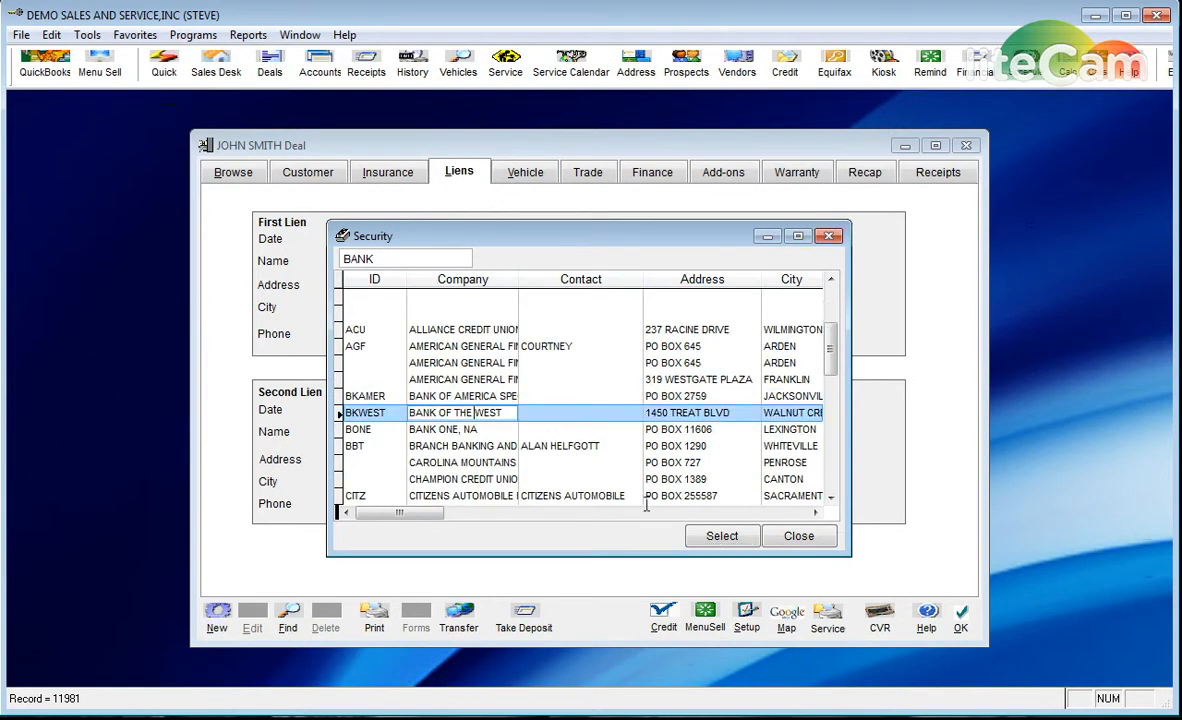
click(715, 536)
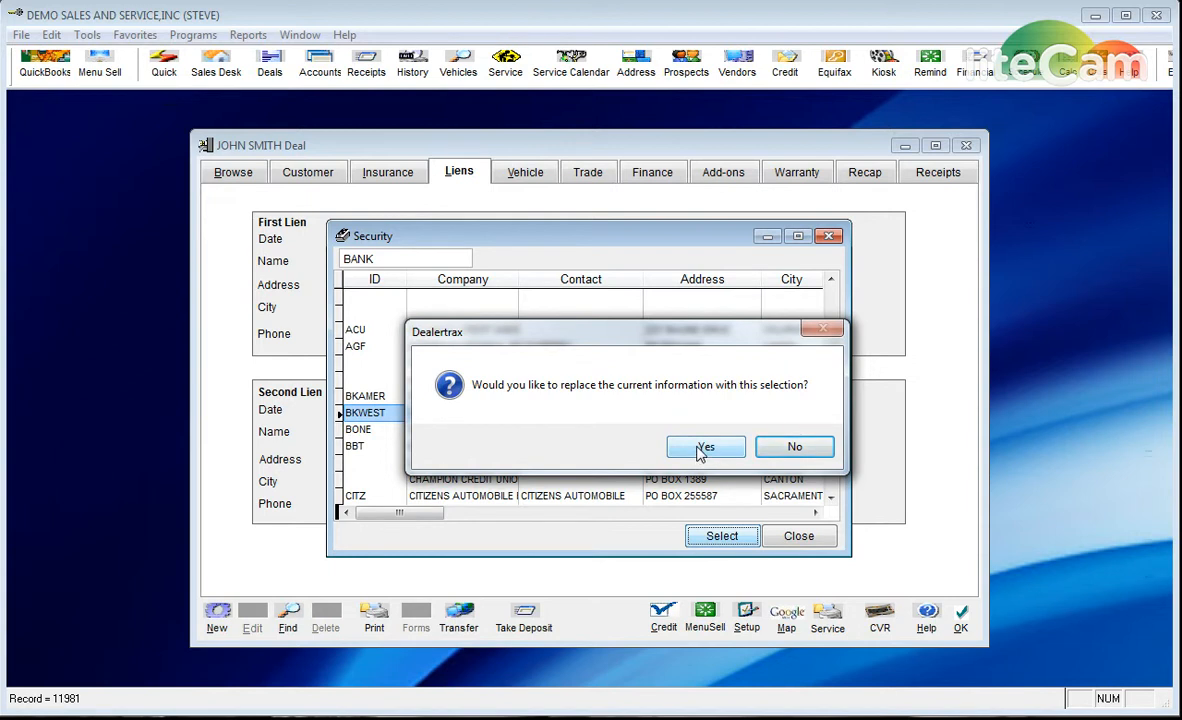
click(703, 450)
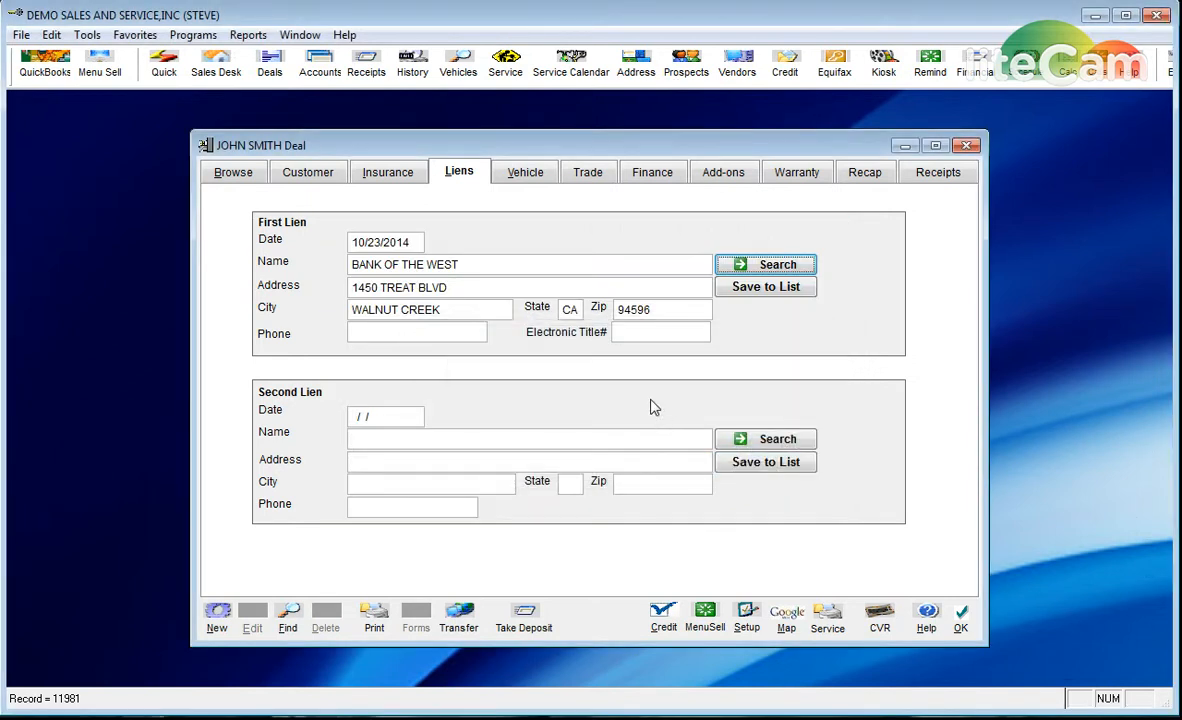
- Open the Unit Inventory list from the deal's vehicle details and scroll through the units
click(525, 174)
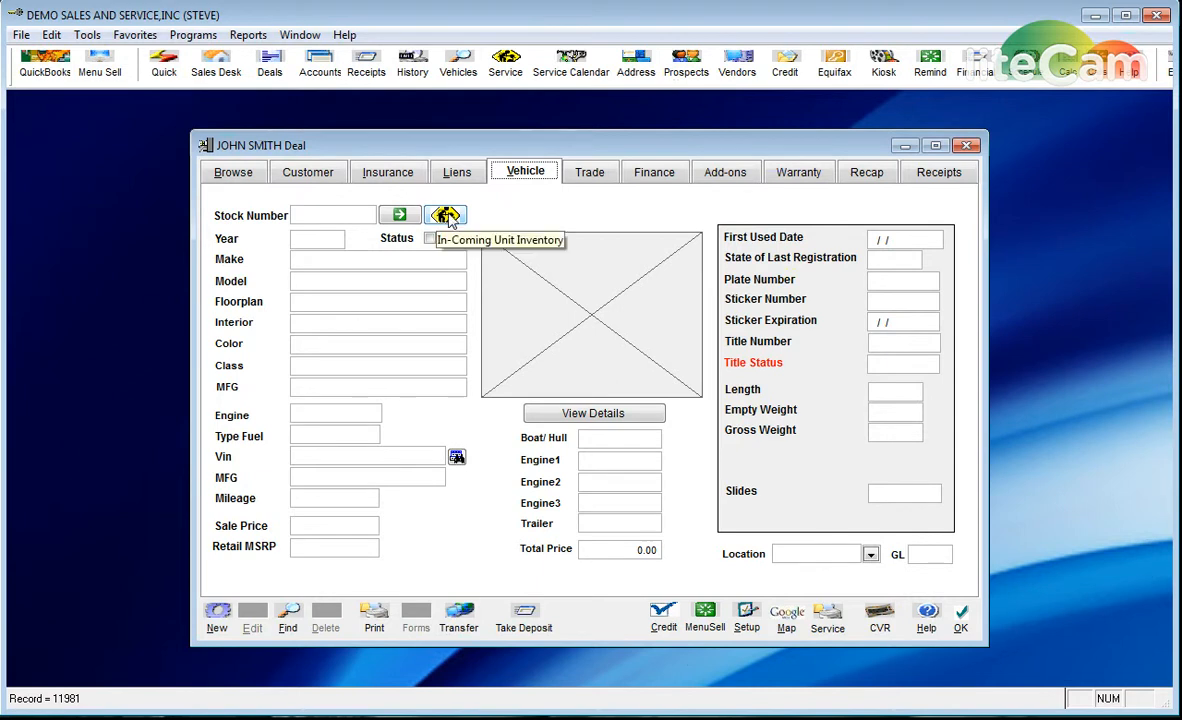
click(398, 217)
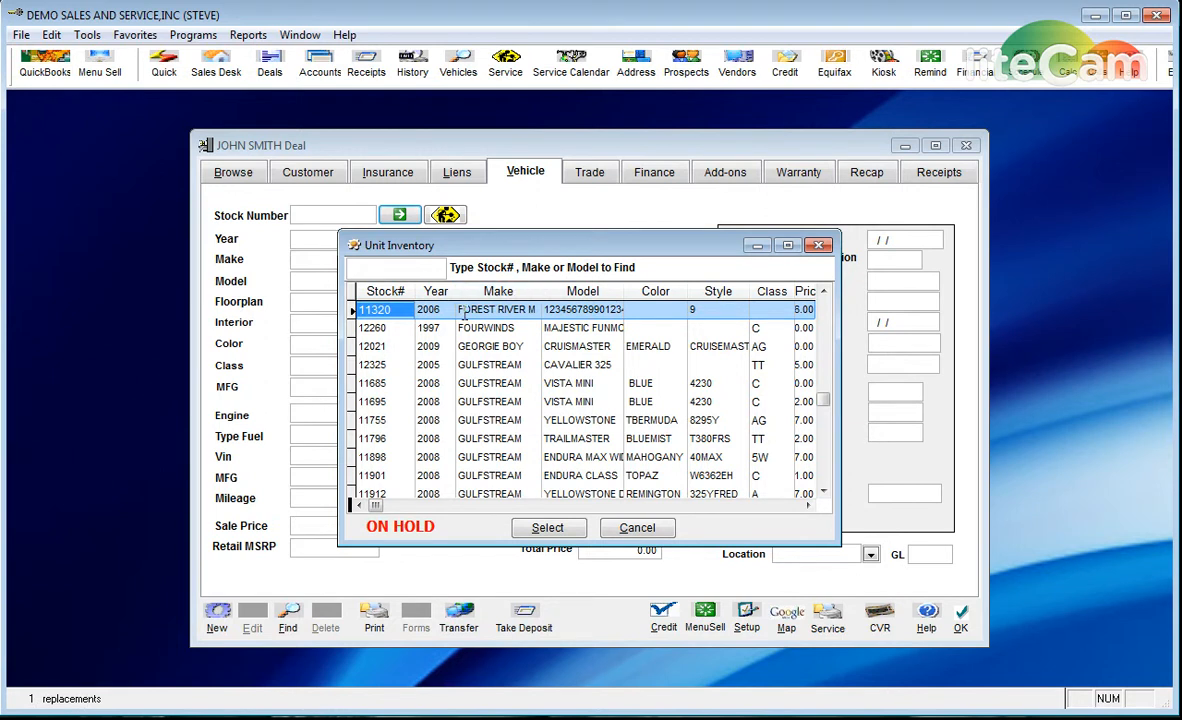
click(467, 312)
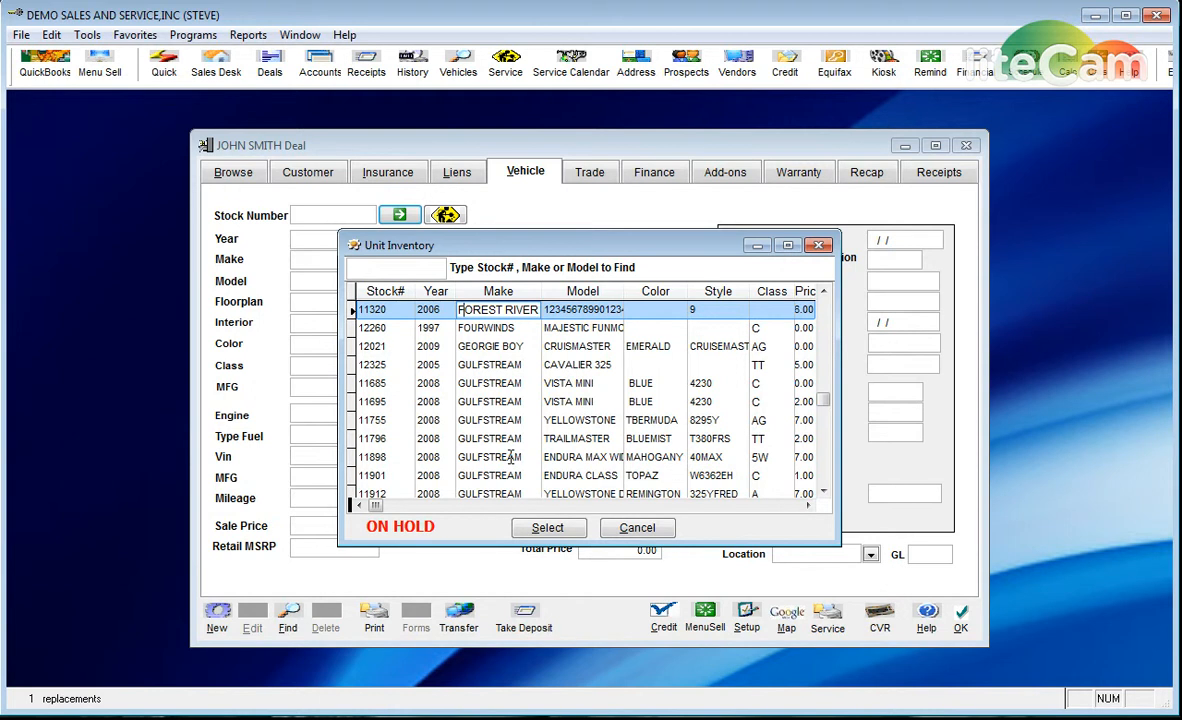
scroll(821, 493, down, 6)
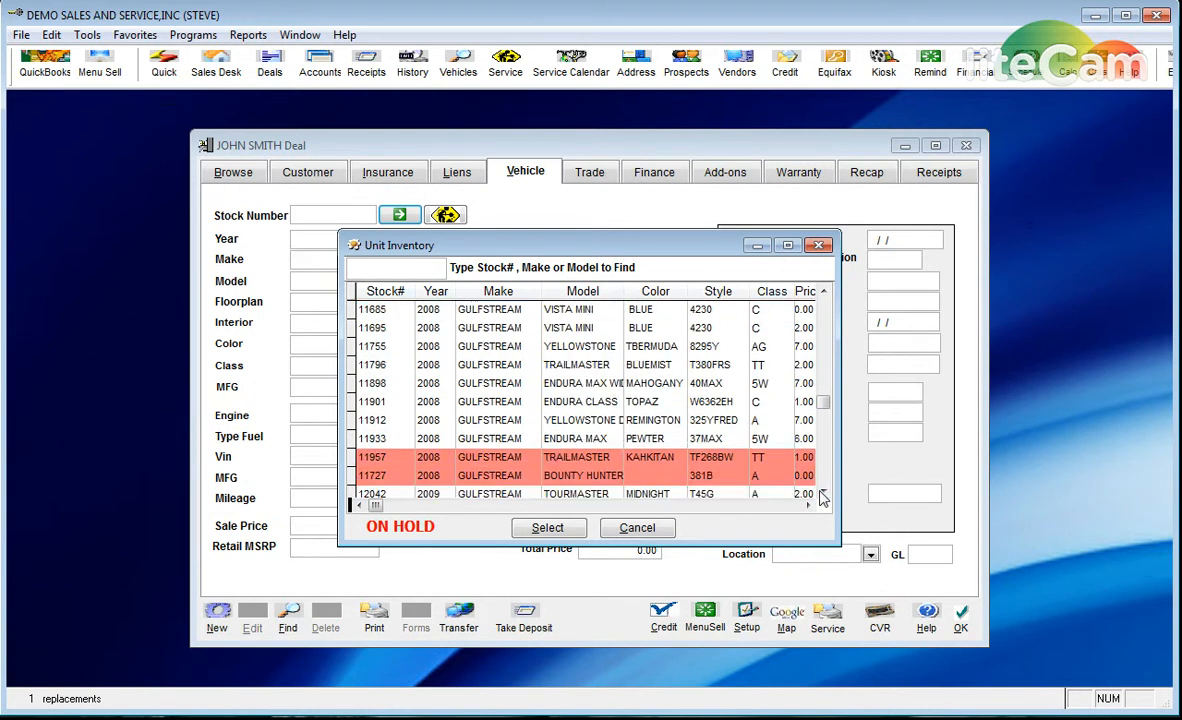
click(821, 493)
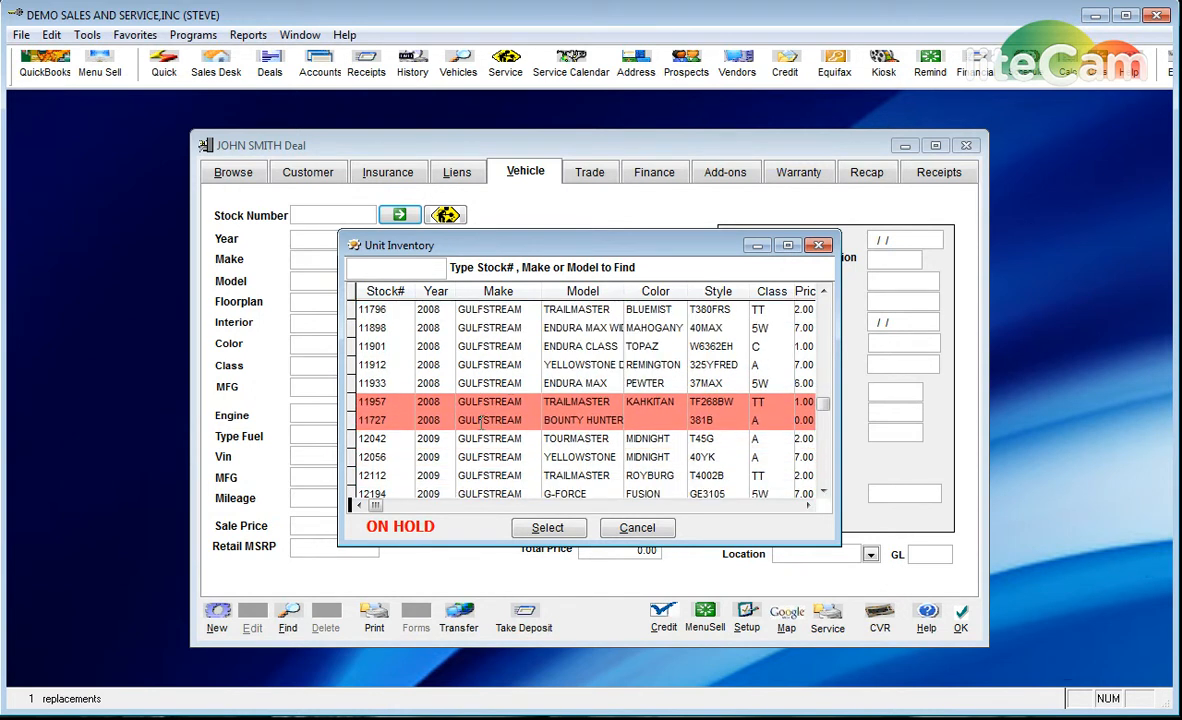
click(821, 493)
click(822, 495)
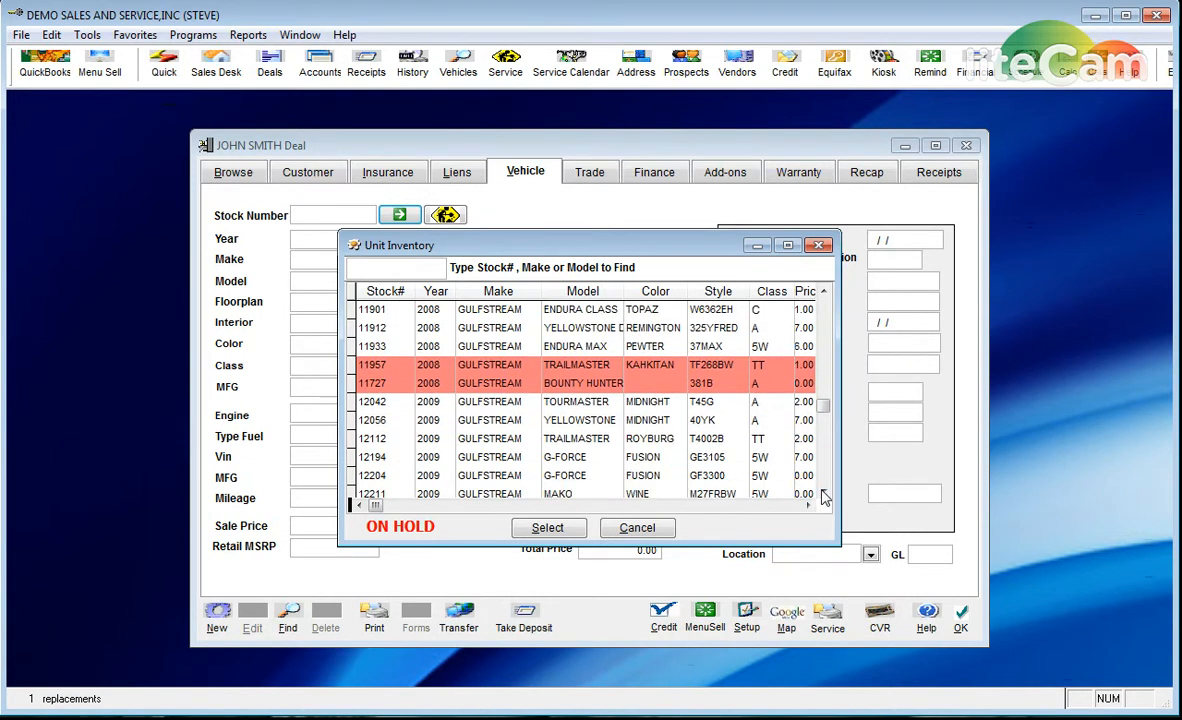
click(822, 495)
click(822, 495)
click(822, 495)
scroll(822, 497, down, 7)
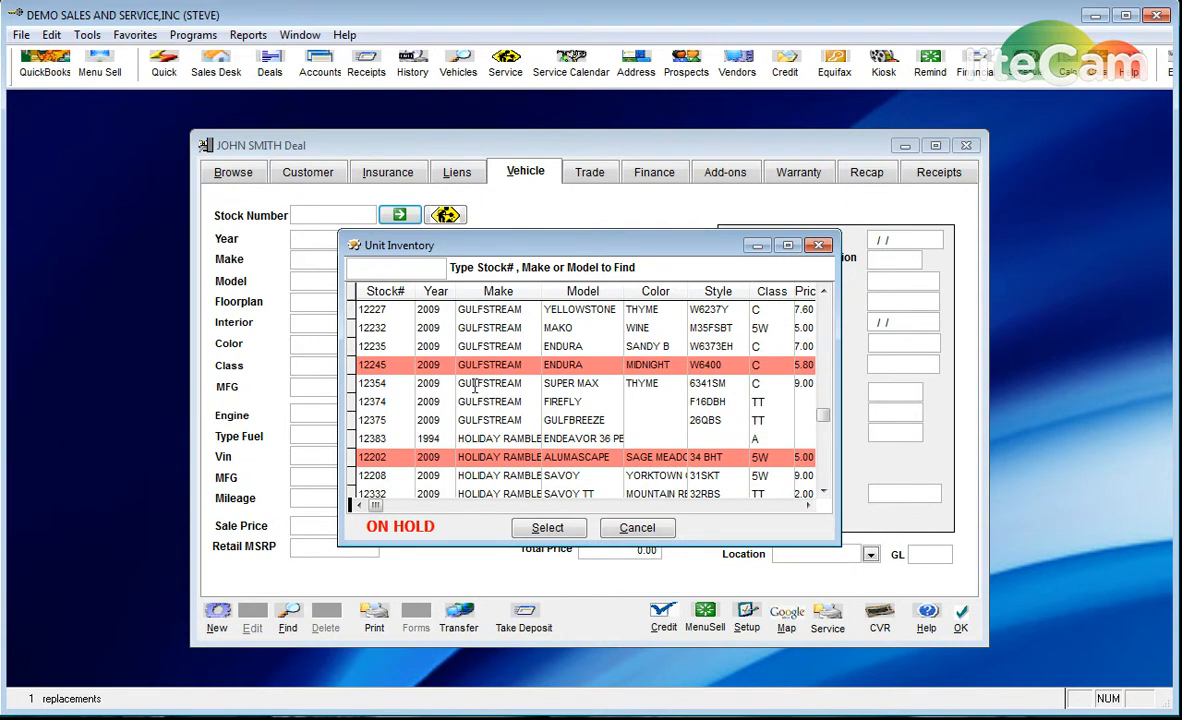
- Apply inventory unit 12354, the 2009 Gulfstream Super Max, to the deal's vehicle details
click(447, 383)
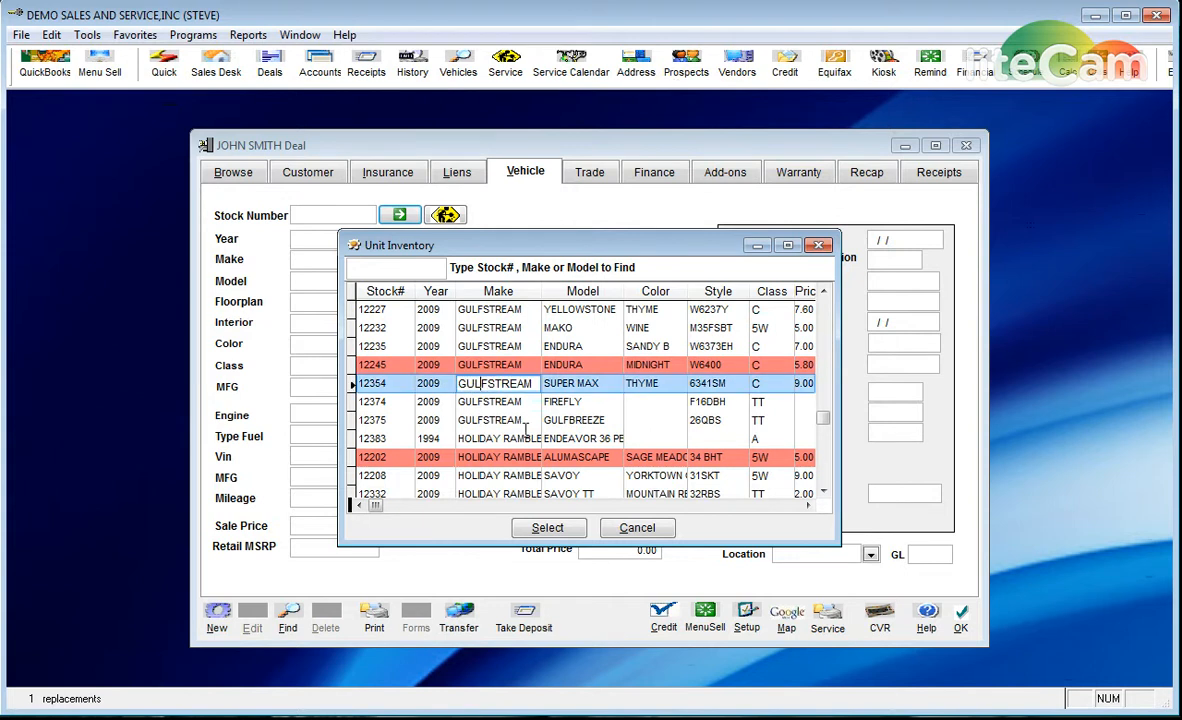
click(548, 528)
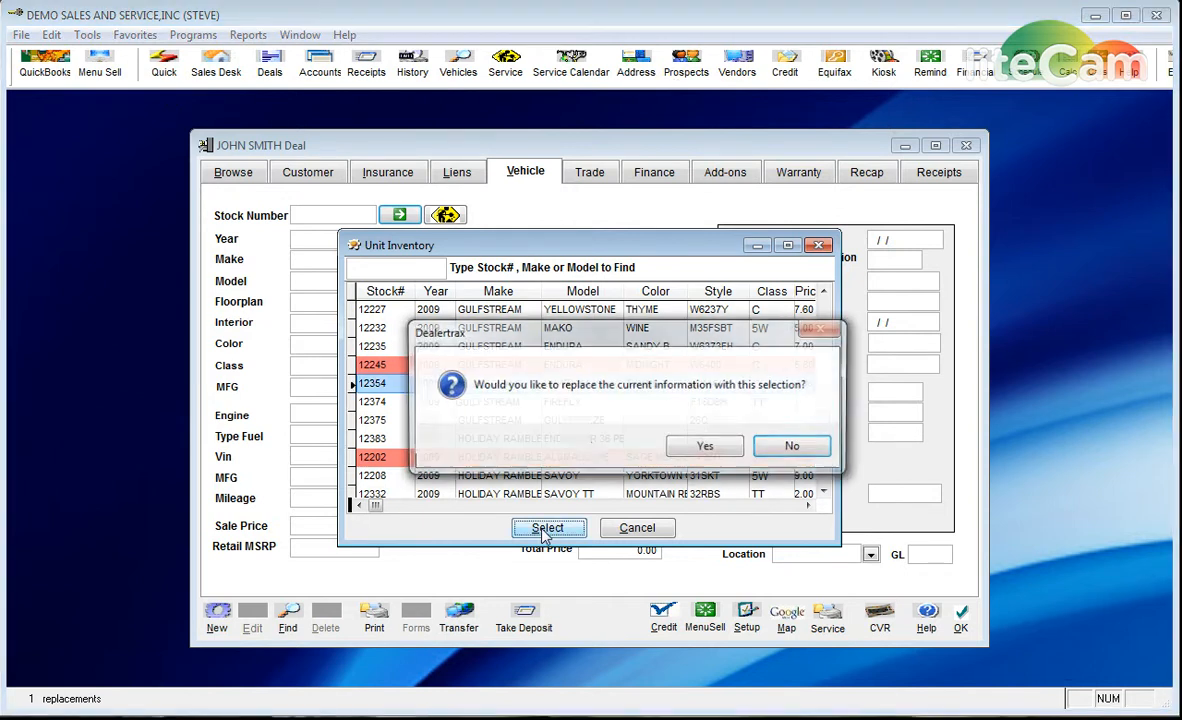
click(687, 452)
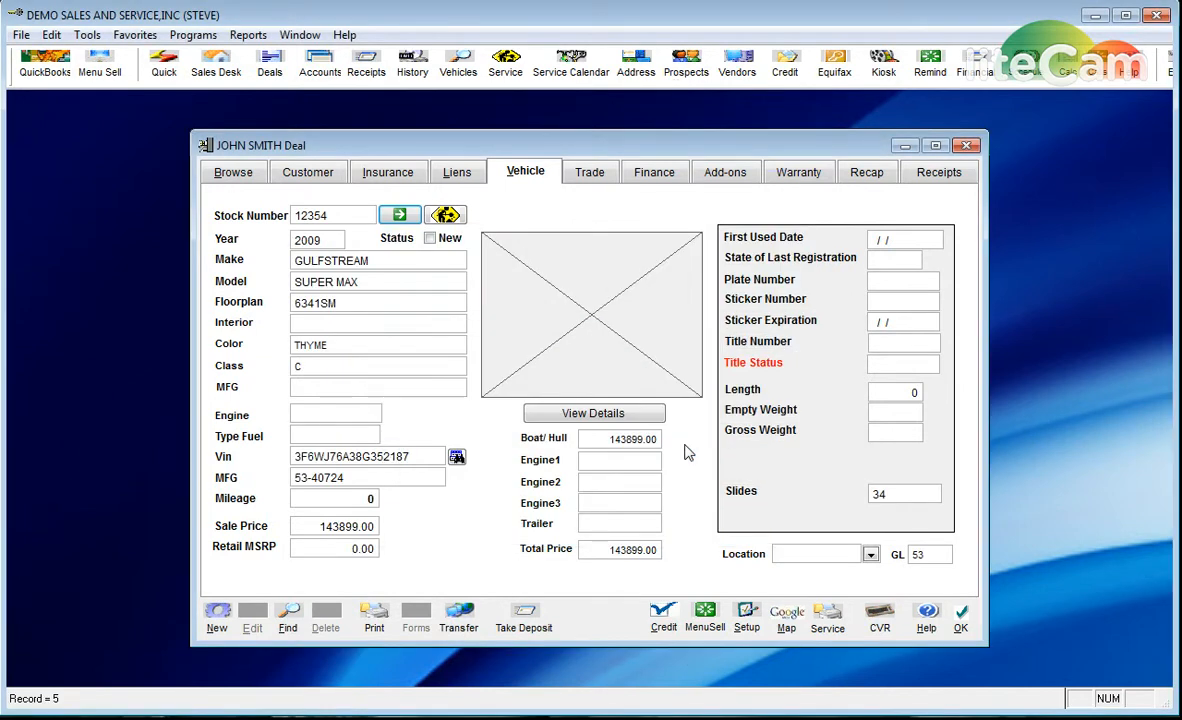
click(589, 174)
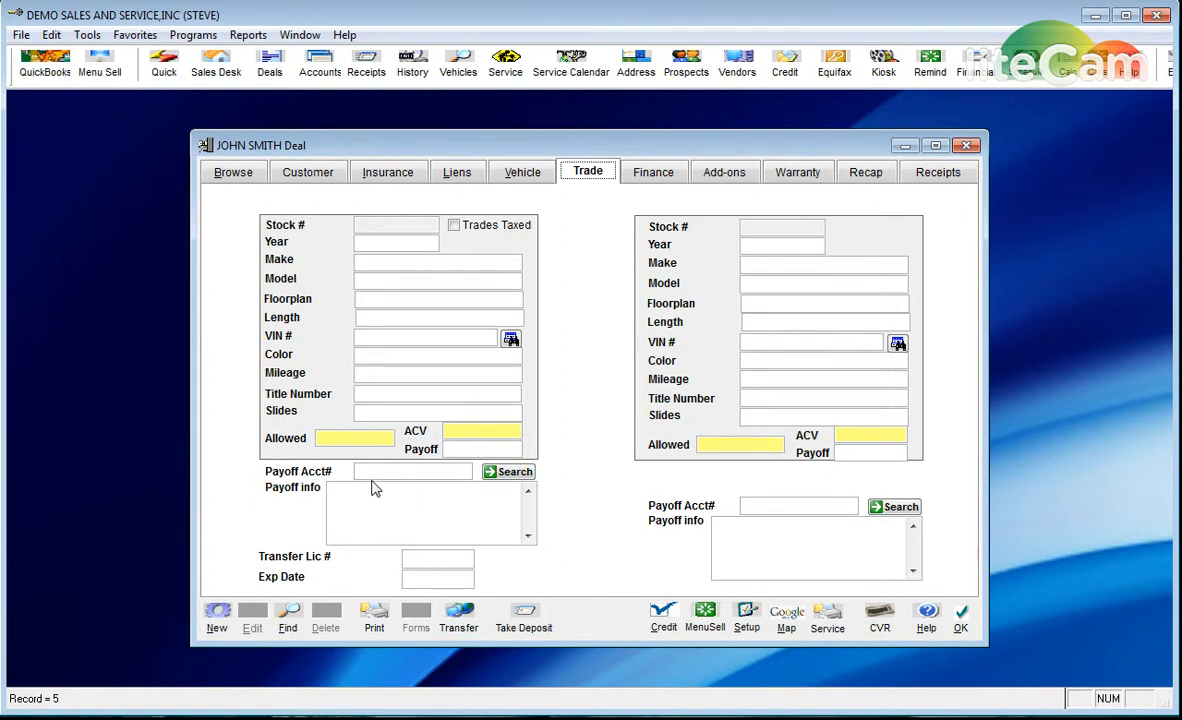
- Show the Finance tab with the 143899.00 selling price and 1777.26 monthly payment
click(655, 176)
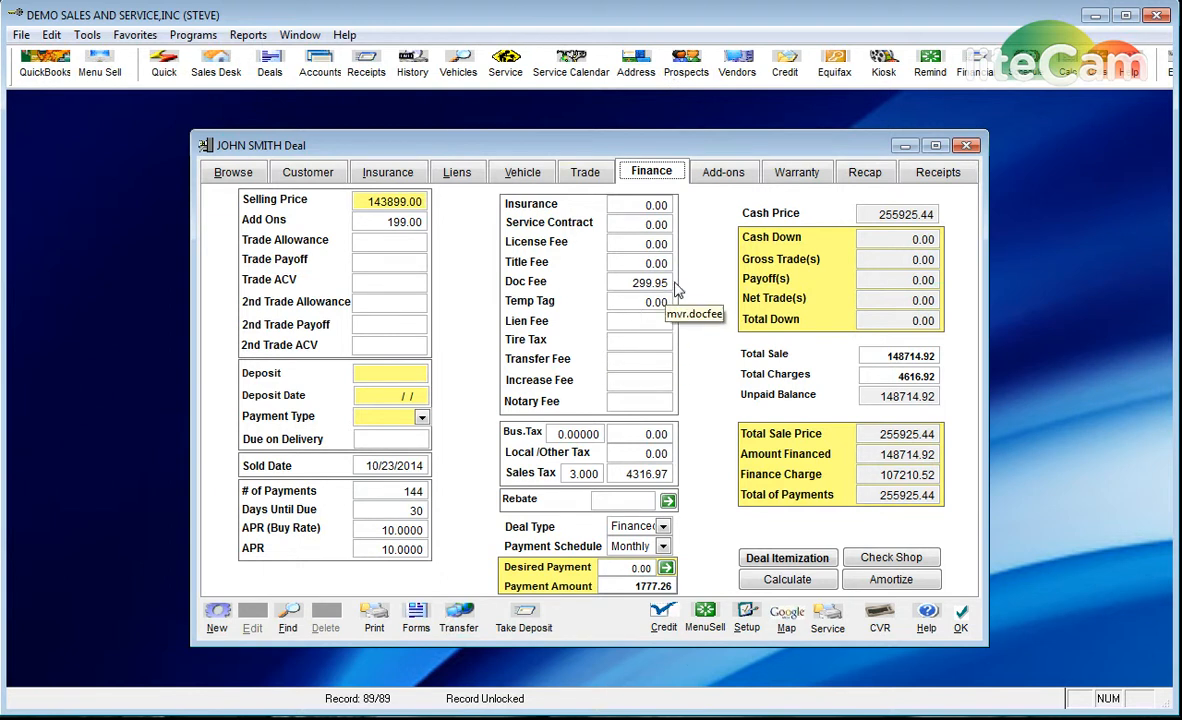
- Add a blank second add-on line below PROTECTION PLUS, closing the item catalogue without choosing anything
click(720, 176)
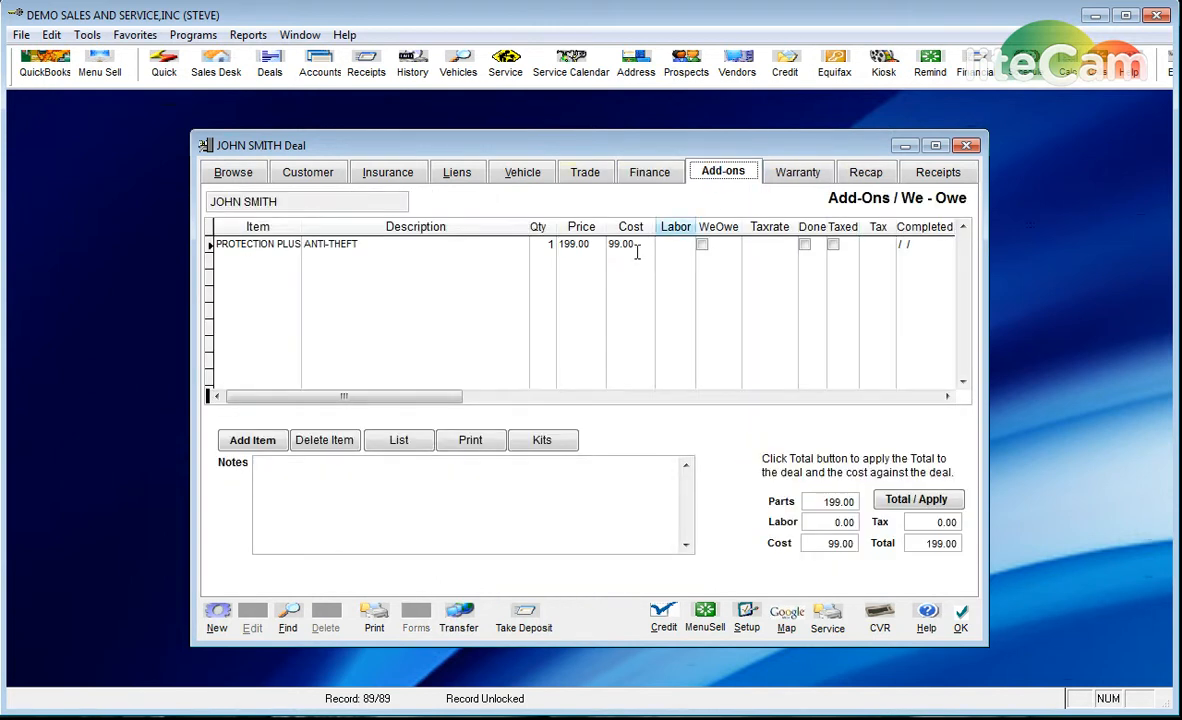
click(405, 243)
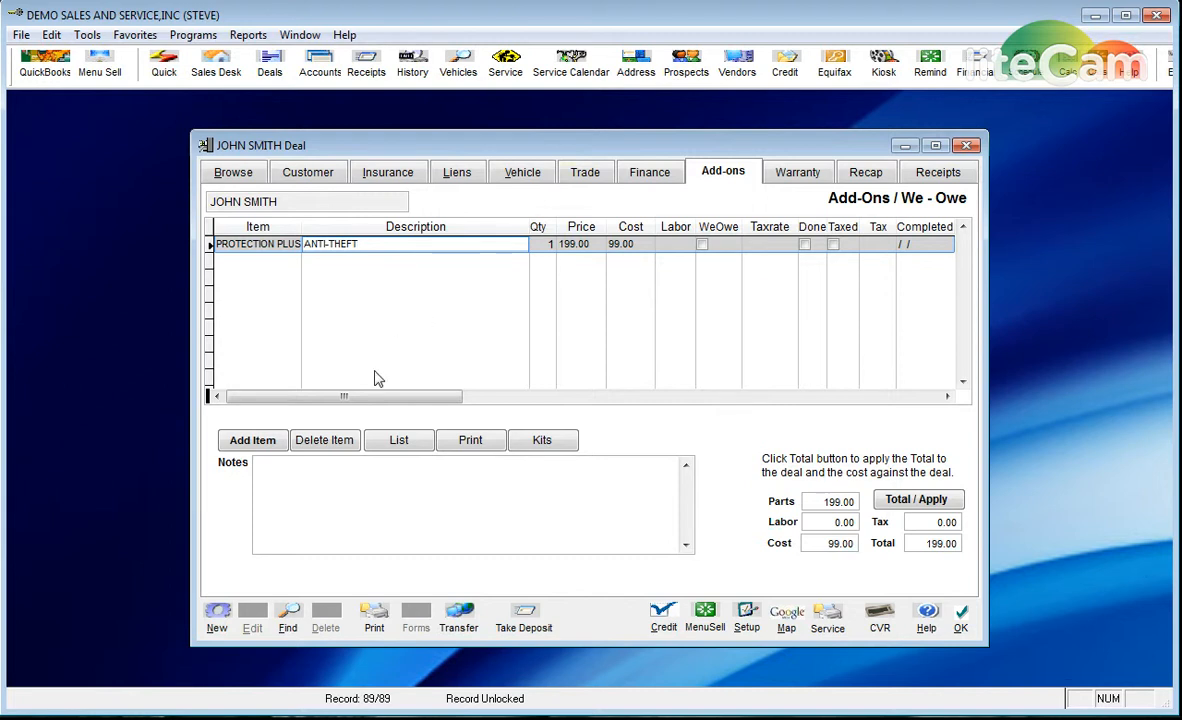
click(252, 441)
click(354, 267)
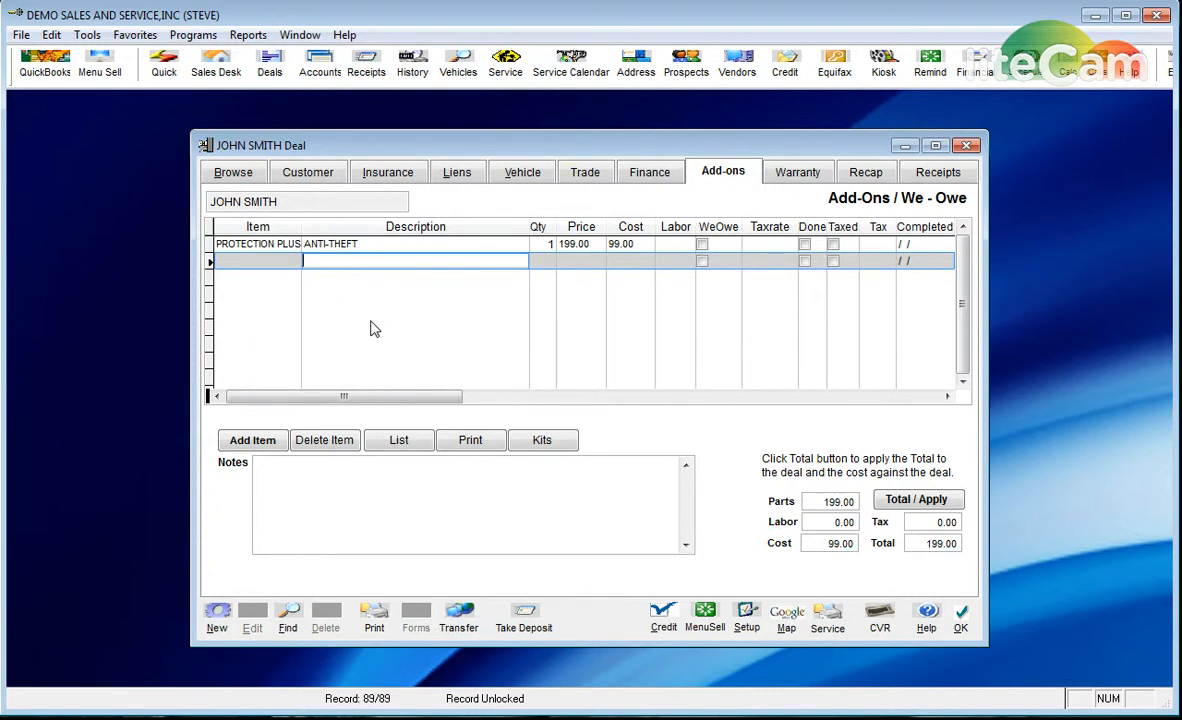
click(399, 440)
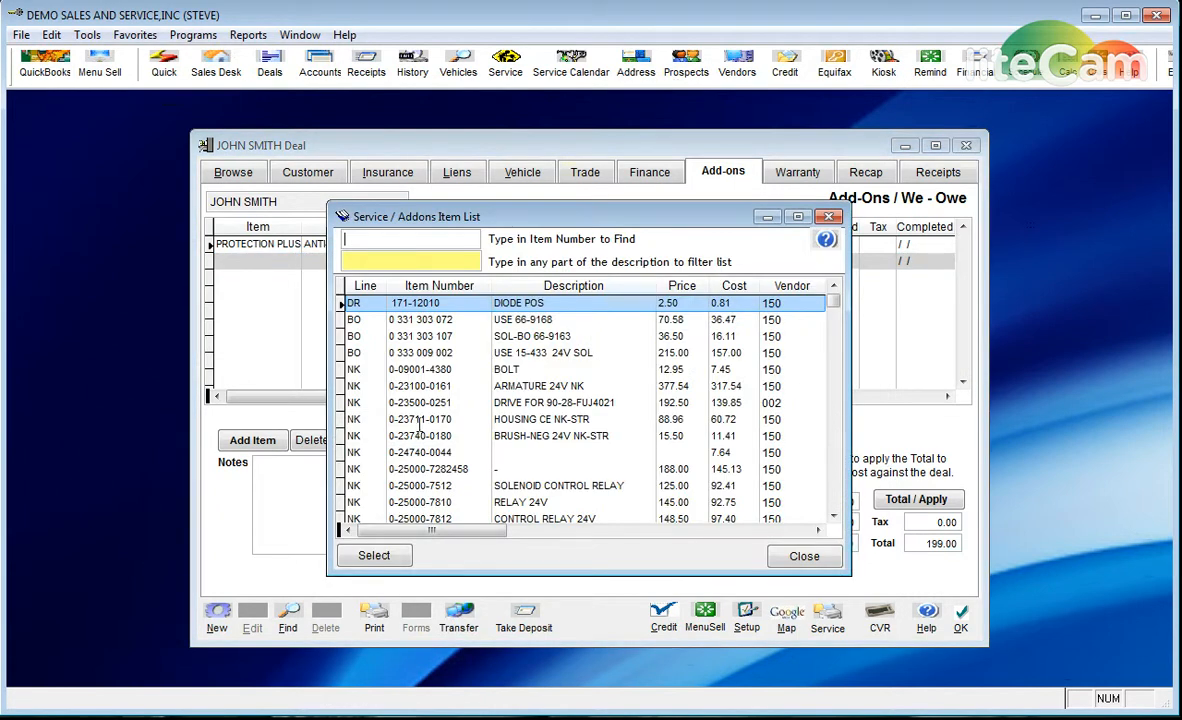
click(835, 506)
drag(835, 506, 835, 506)
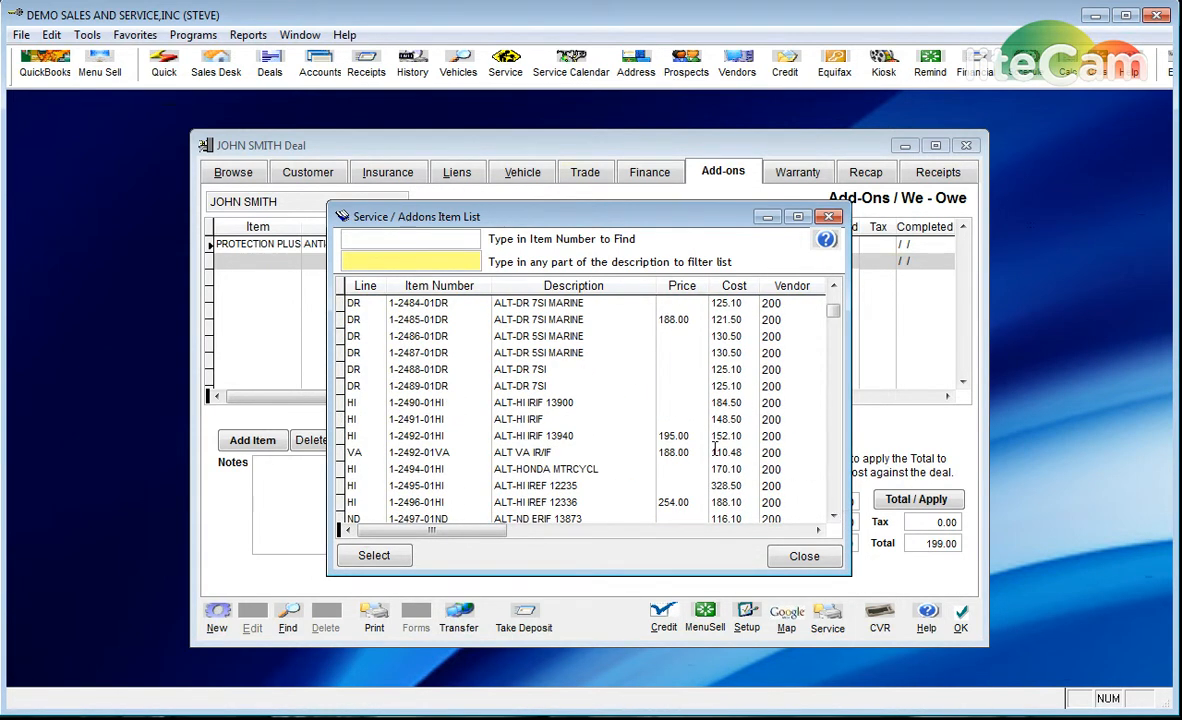
click(791, 558)
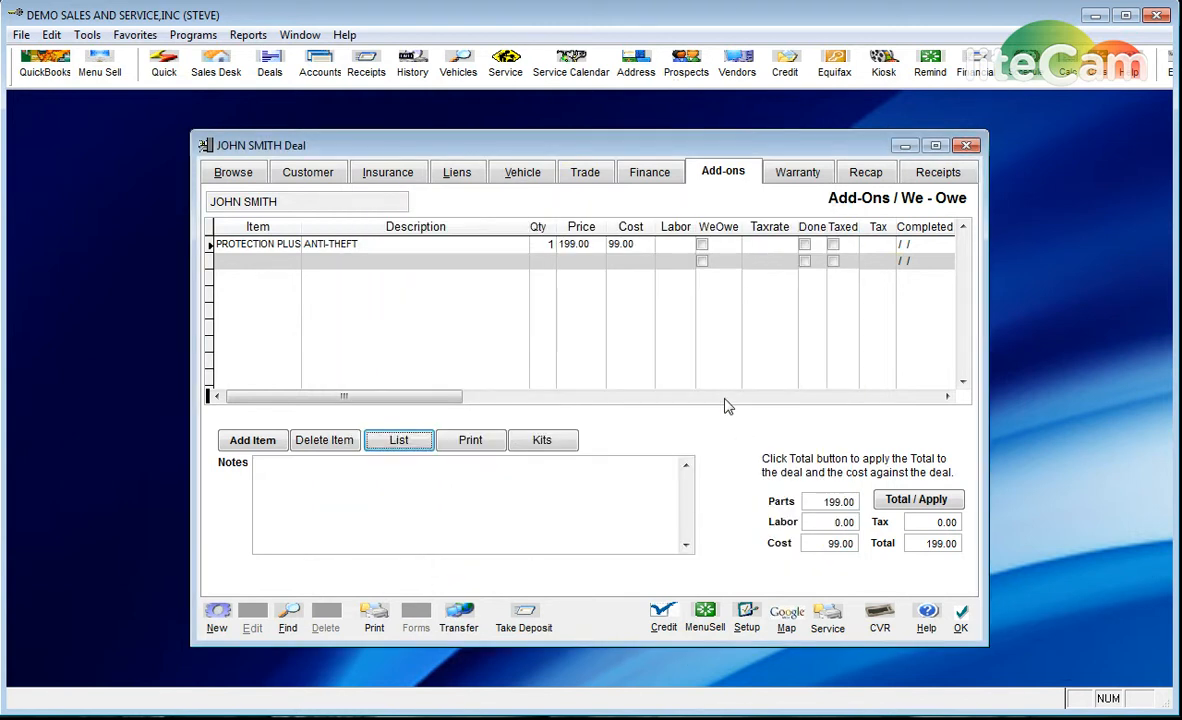
click(795, 178)
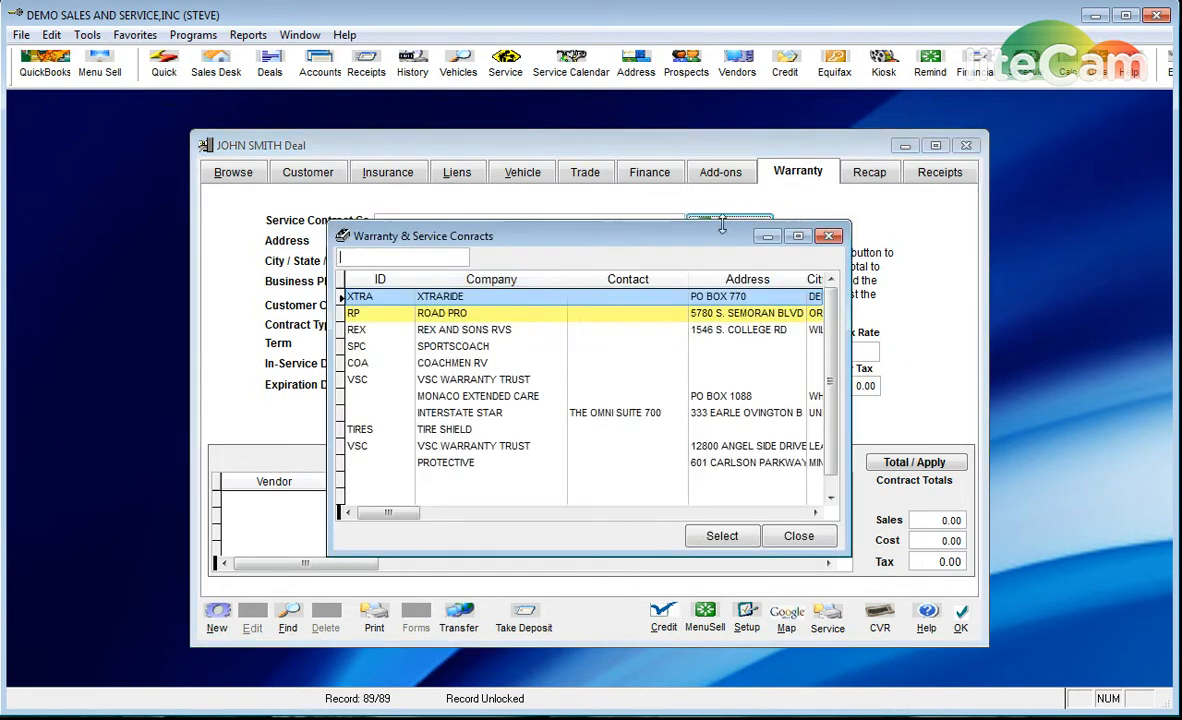
- Select XTRARIDE as the deal's service contract company
click(678, 216)
click(468, 297)
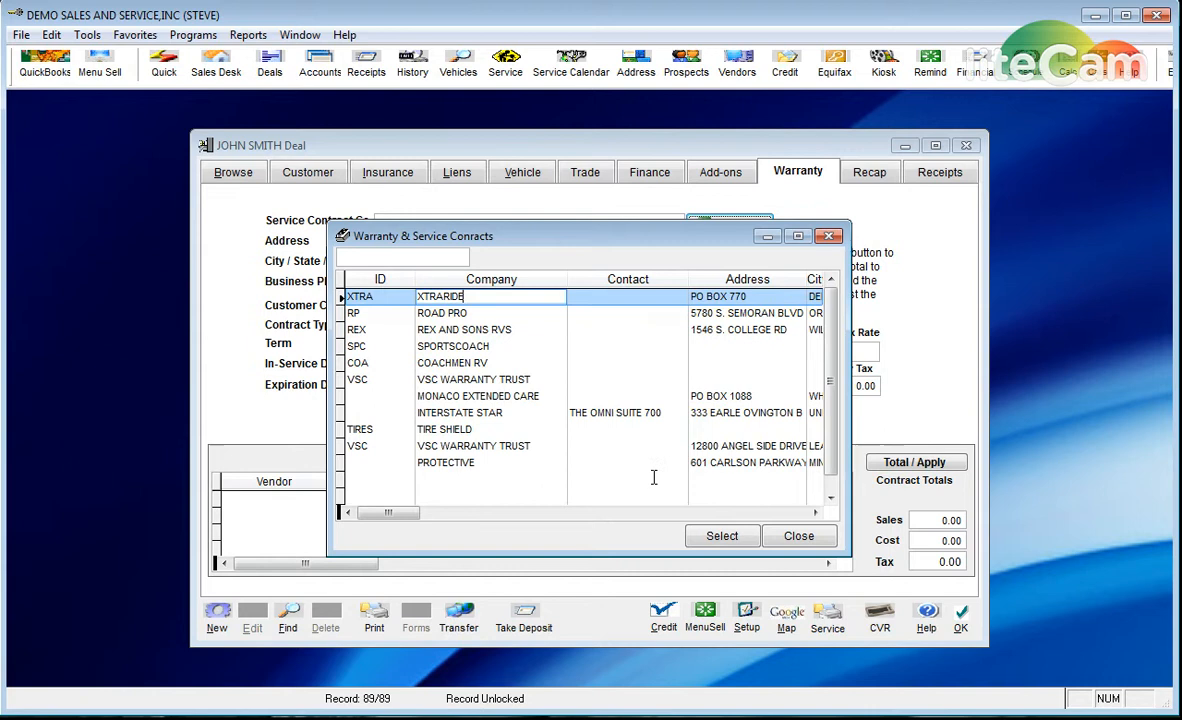
click(721, 536)
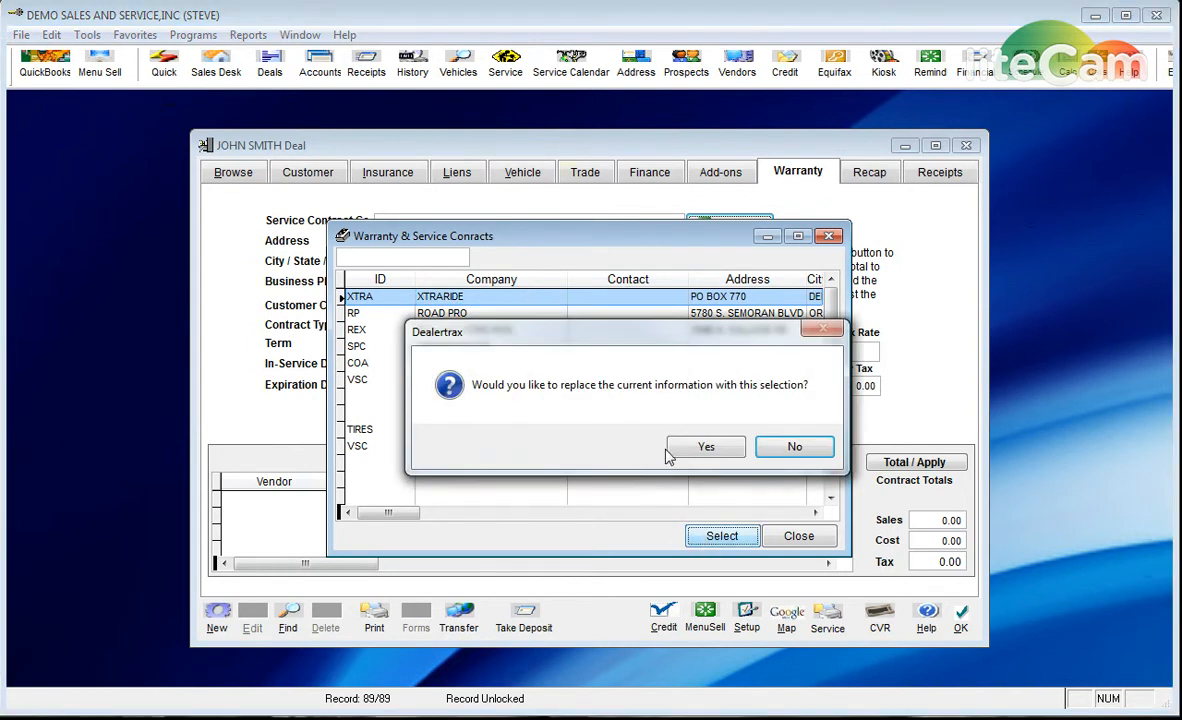
key(Return)
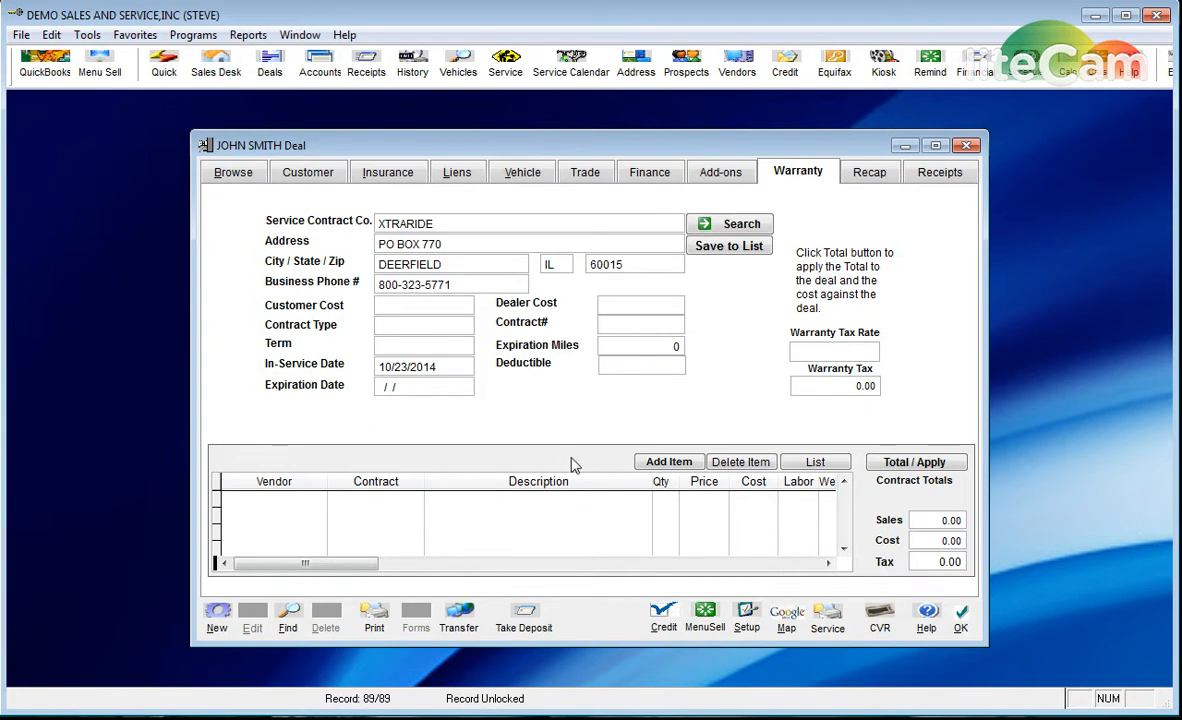
- Enter customer cost 1100.00 and dealer cost 500.00, apply the totals, and review the recap
click(424, 305)
text(1100 .00)
key(Tab)
click(420, 343)
click(625, 306)
text(500 .00)
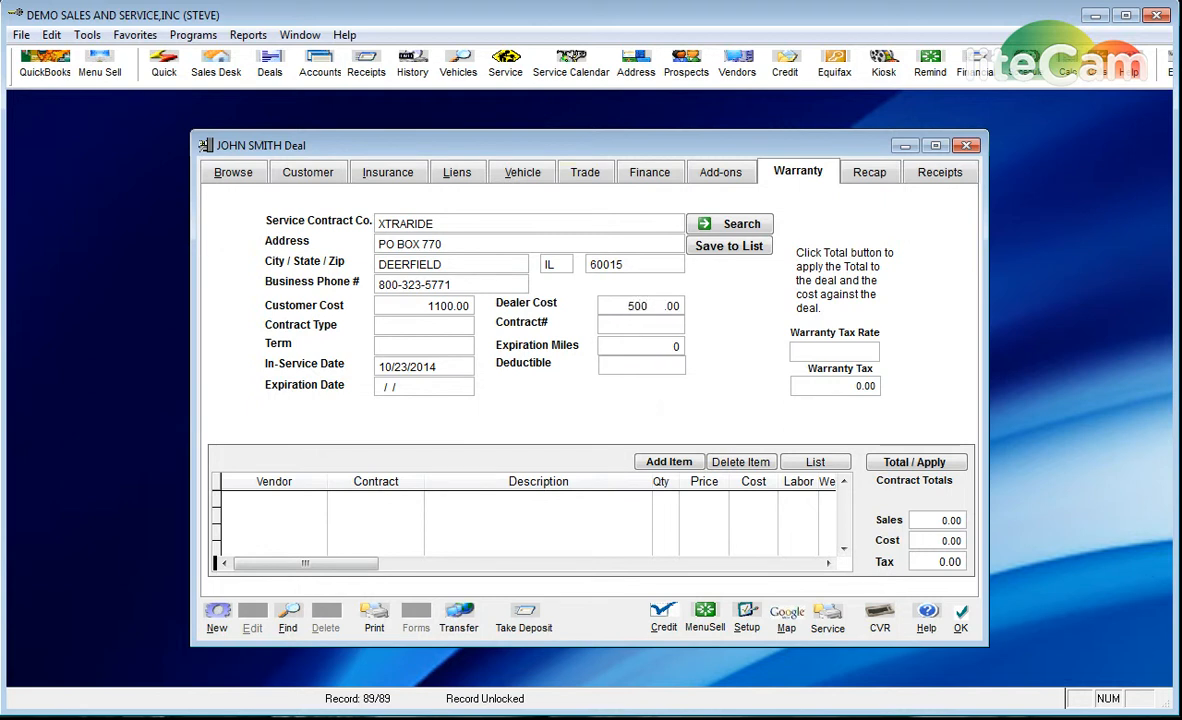
key(Tab)
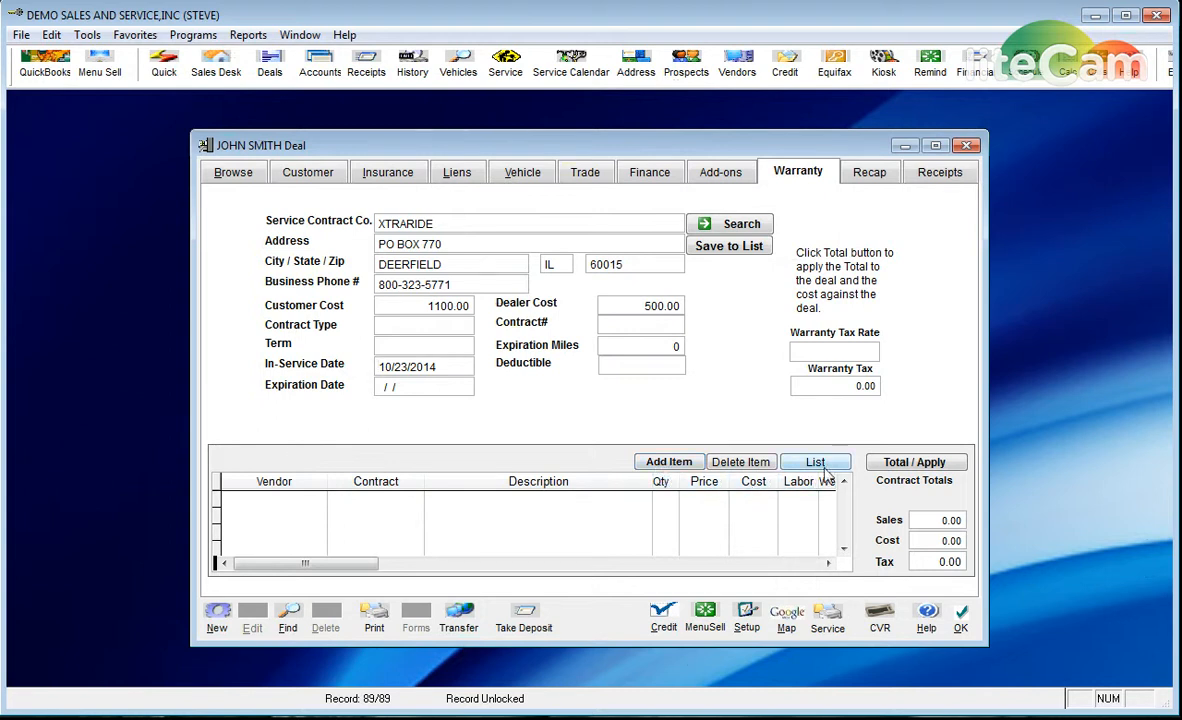
click(914, 462)
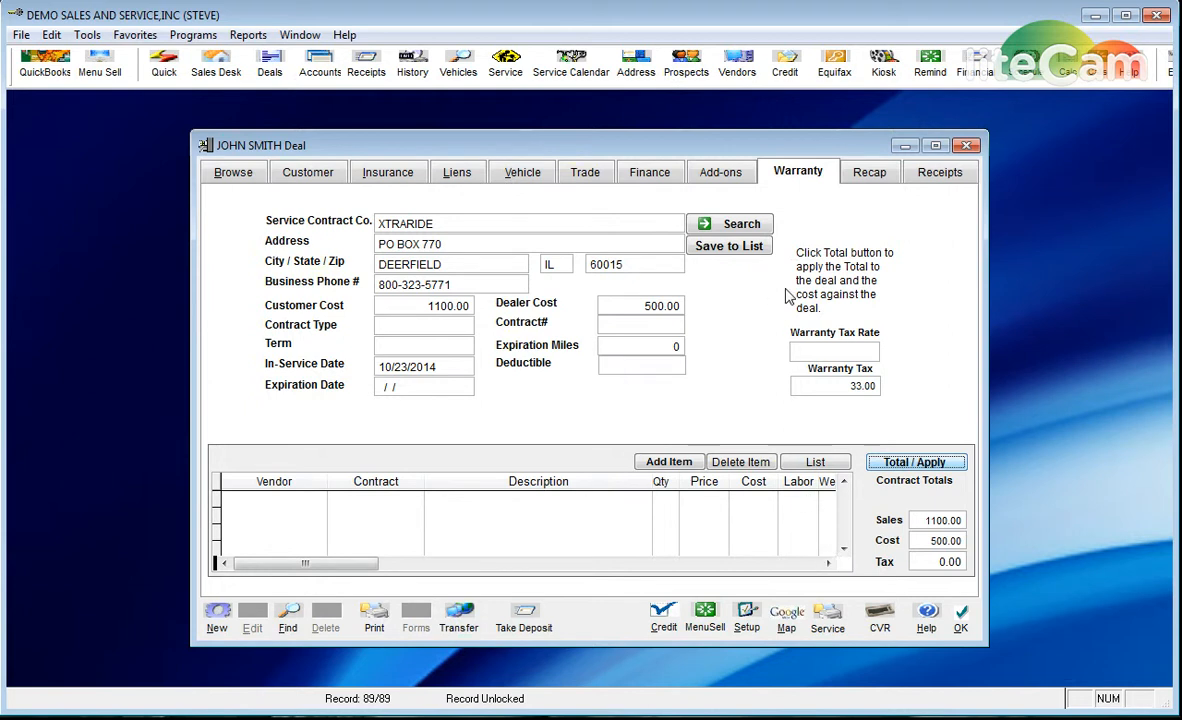
click(867, 177)
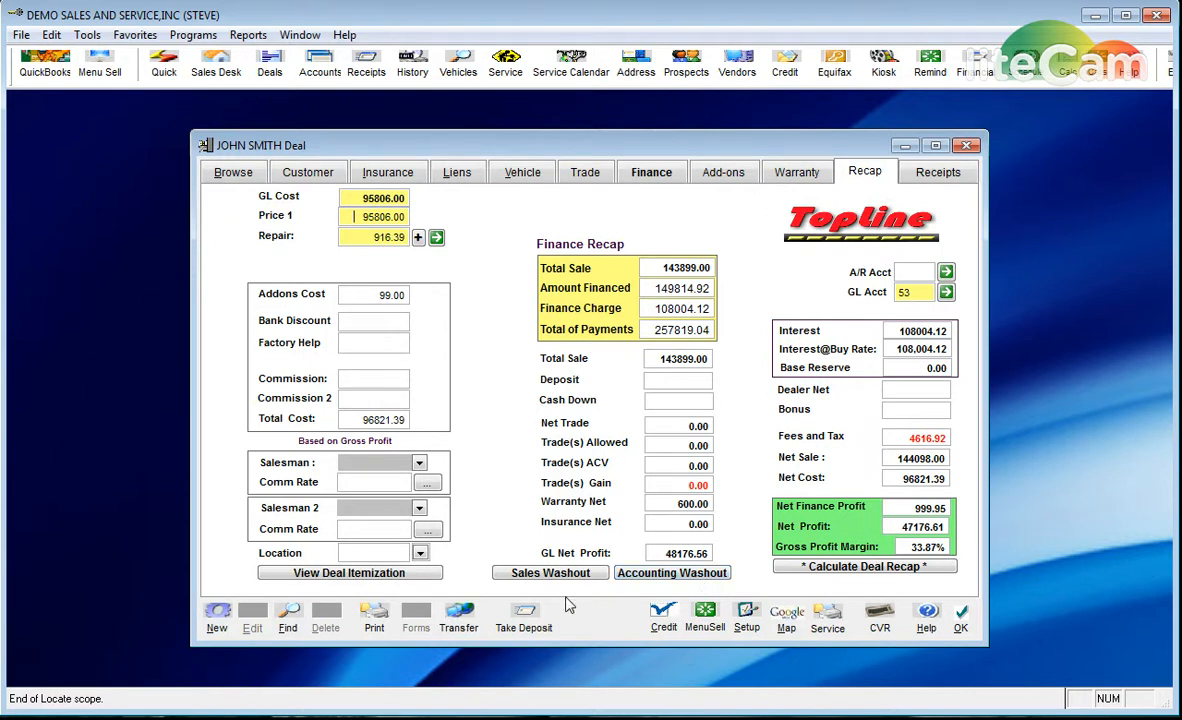
- Return to the Finance figures and bring up the Deal Forms list
click(651, 176)
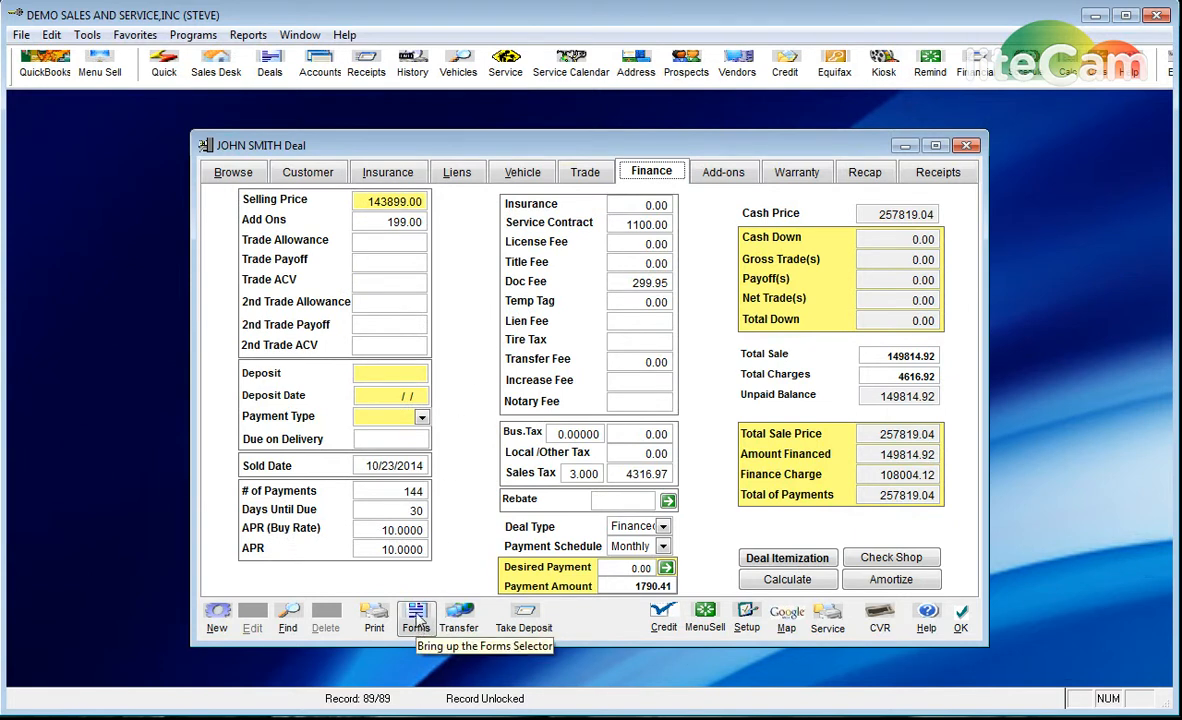
click(416, 618)
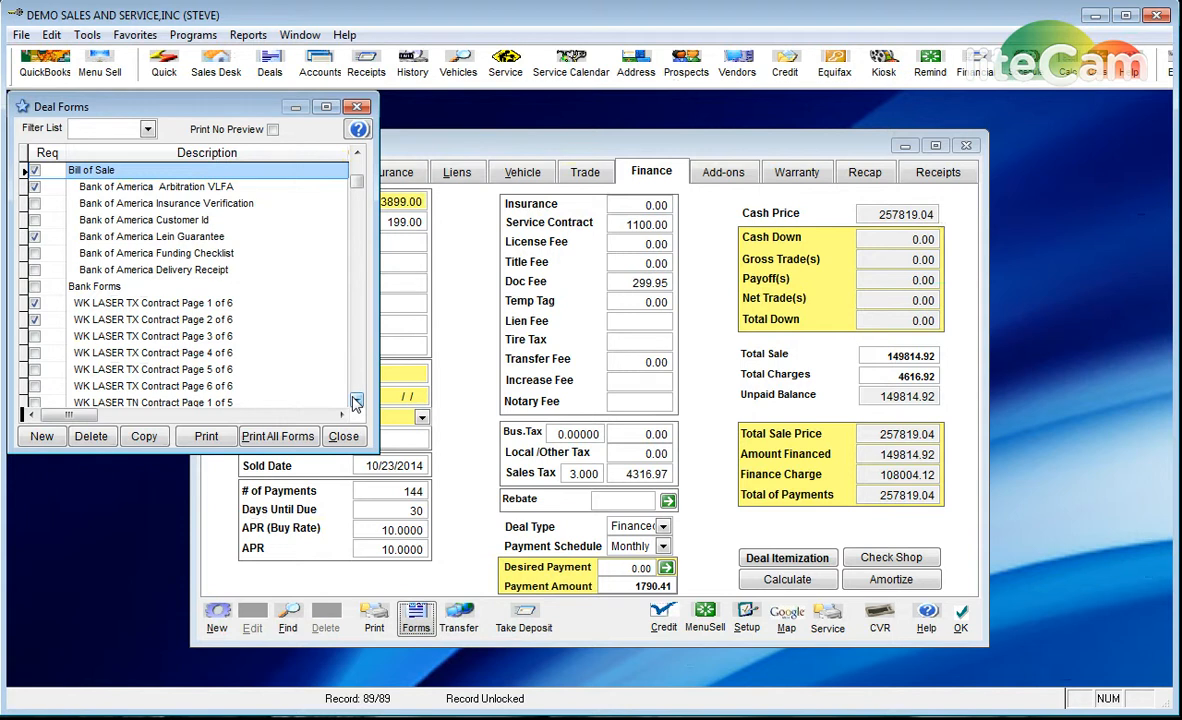
- Close the Deal Forms list and return to the Browse list of all deals
click(150, 186)
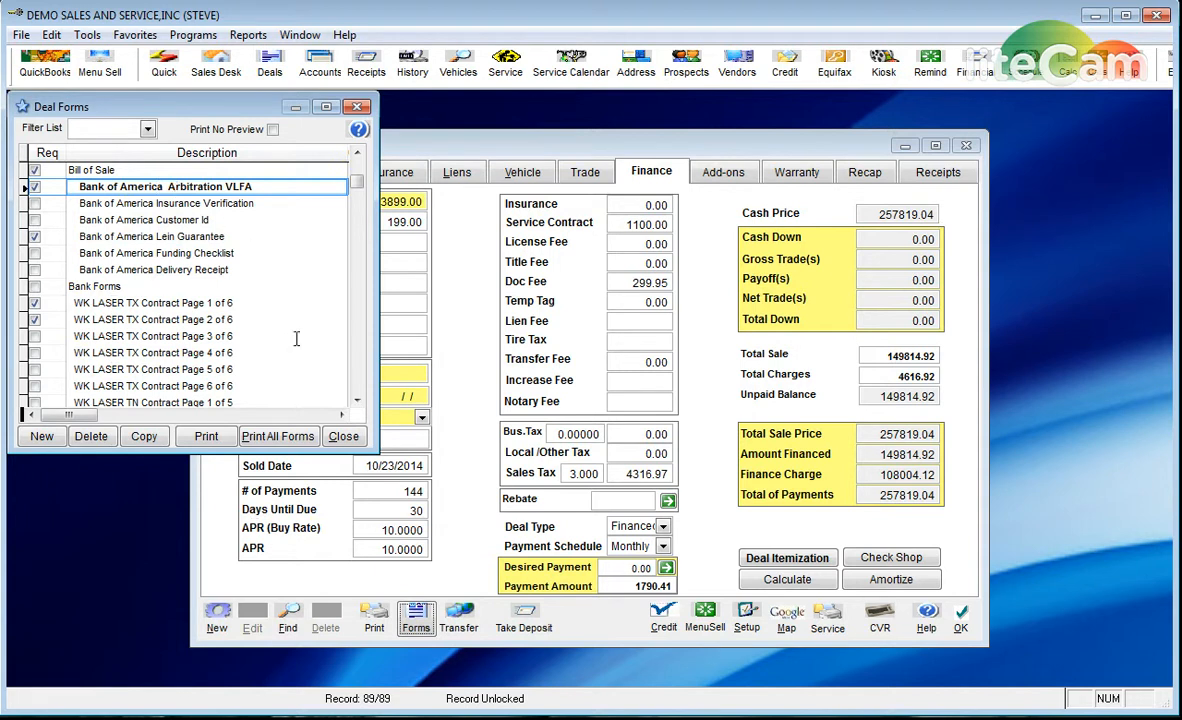
click(343, 437)
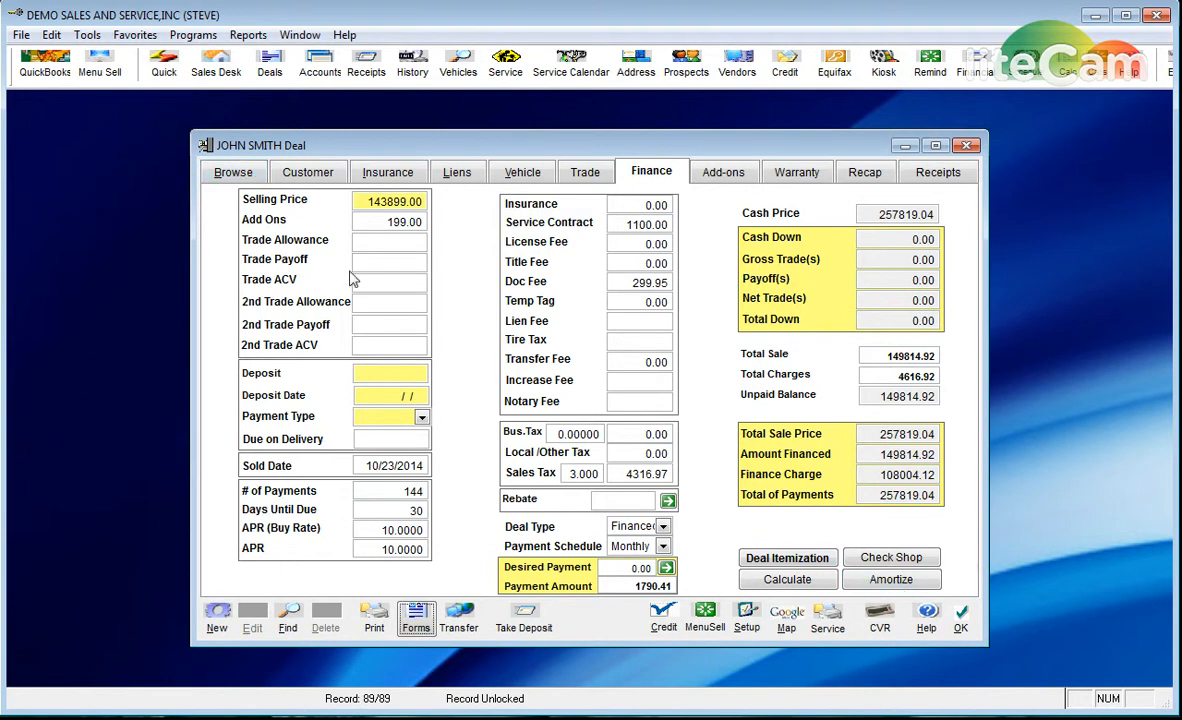
click(232, 171)
- Select the new deal 6799 for stock 12354 in the deal list
click(352, 309)
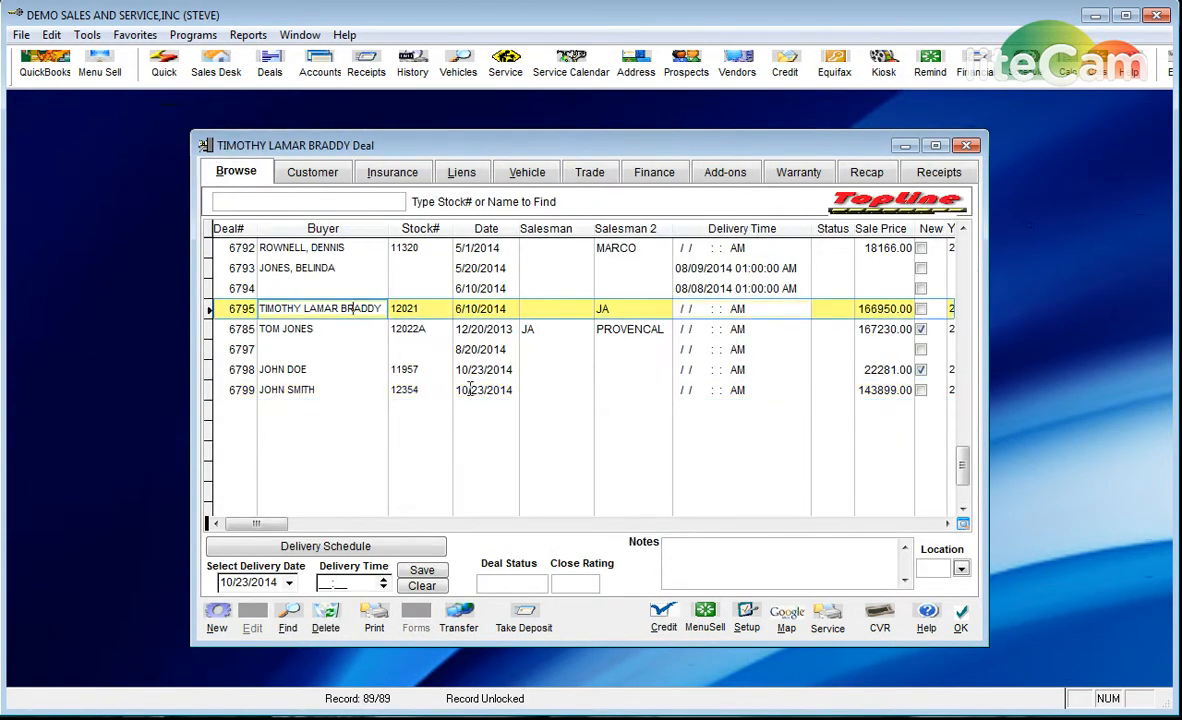
scroll(474, 400, up, 9)
scroll(474, 400, down, 10)
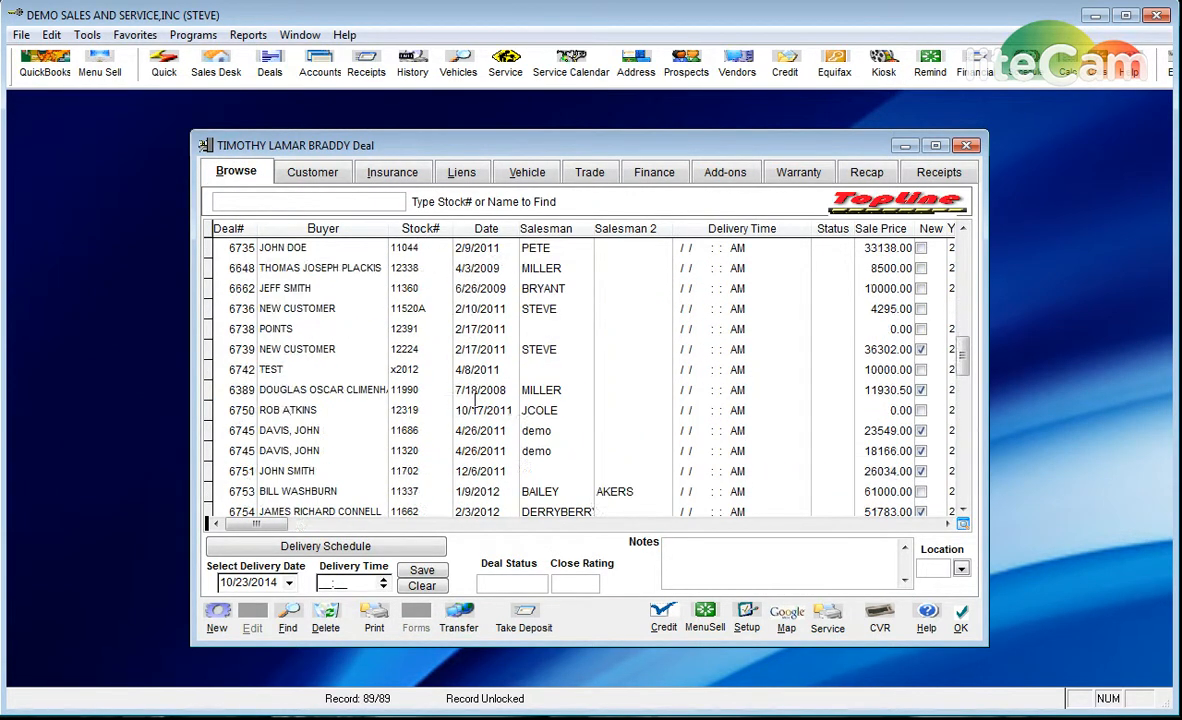
click(318, 390)
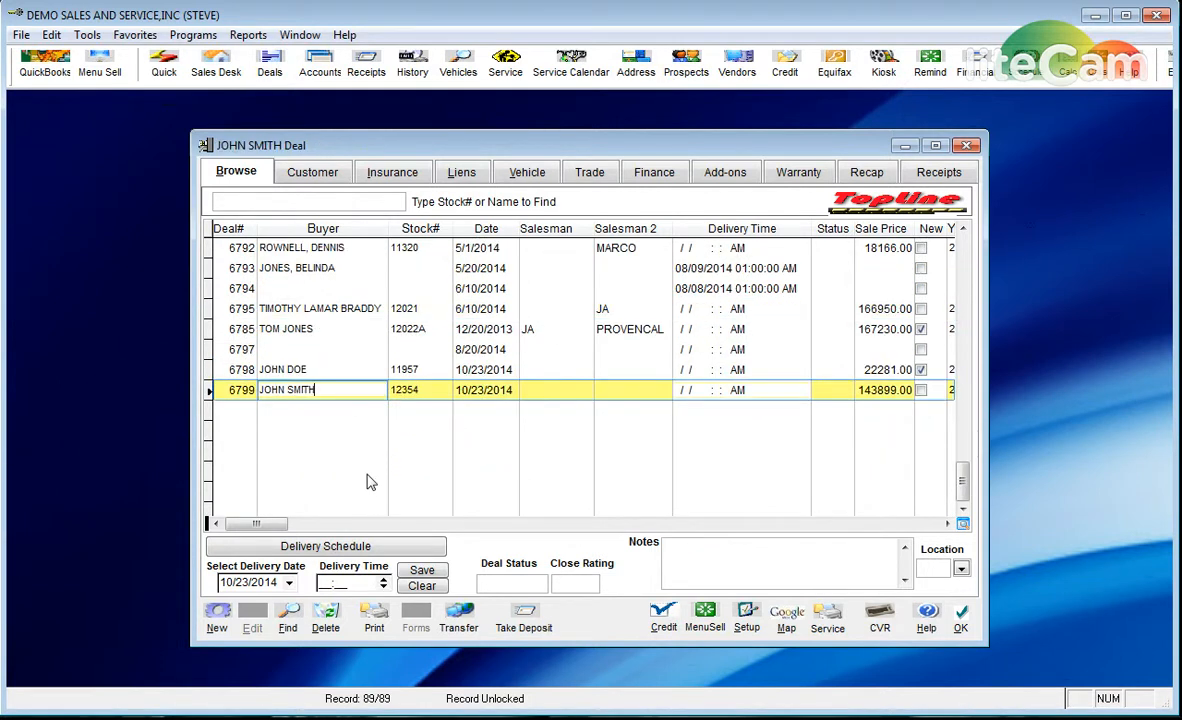
- Check deal 6799's delivery date and location fields, leaving the location unchanged
click(287, 585)
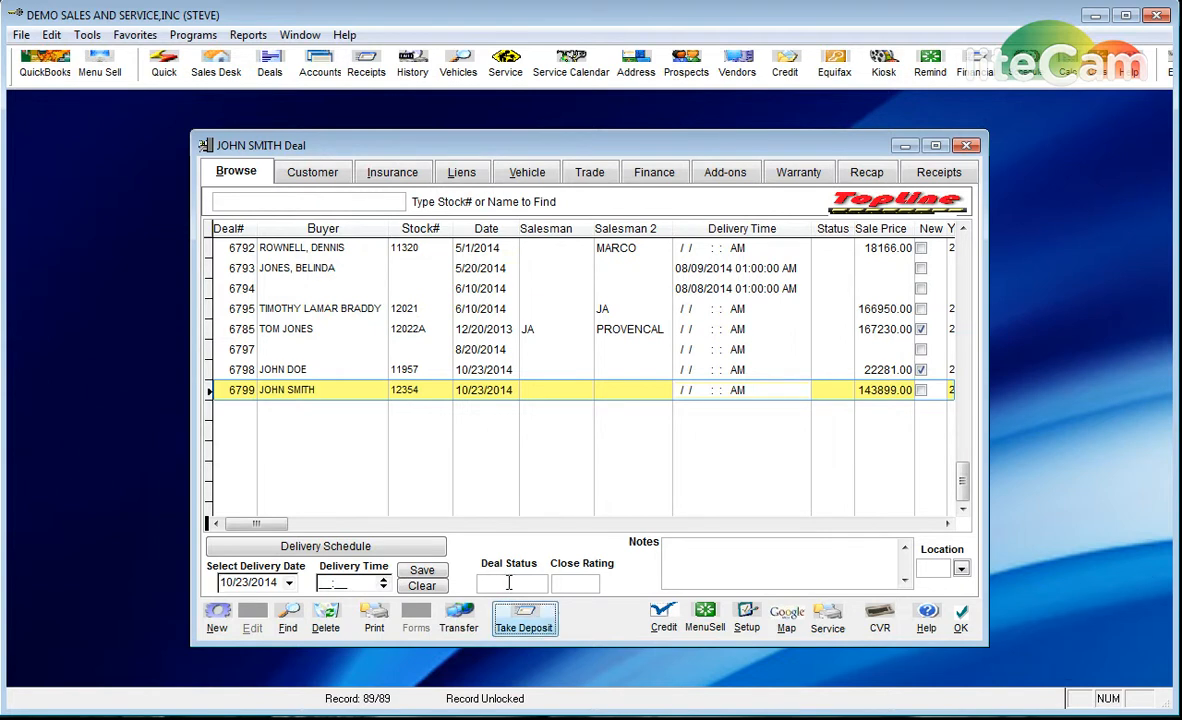
click(961, 571)
click(961, 571)
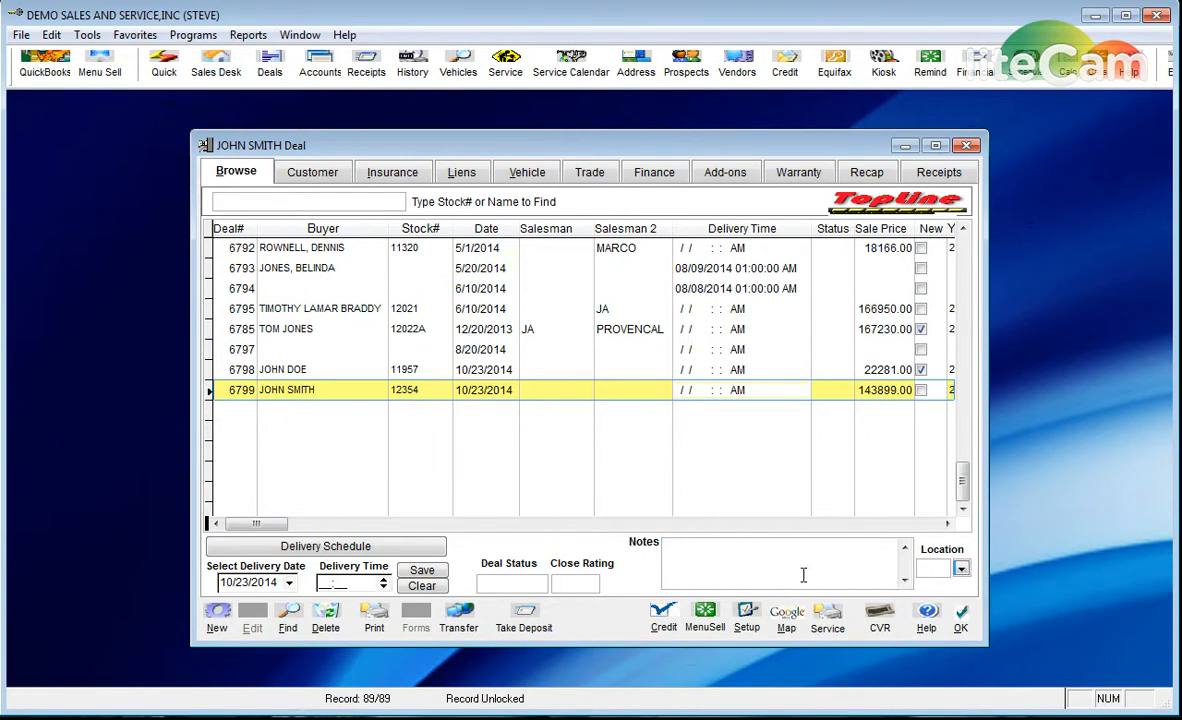